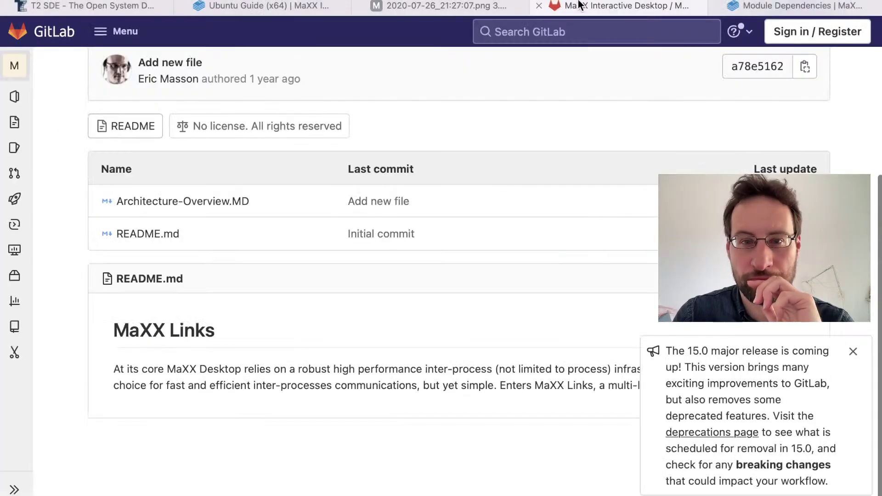
Step: Glance at the MaXX desktop screenshot, then go to the Ubuntu Guide (x64) page
left_click(448, 6)
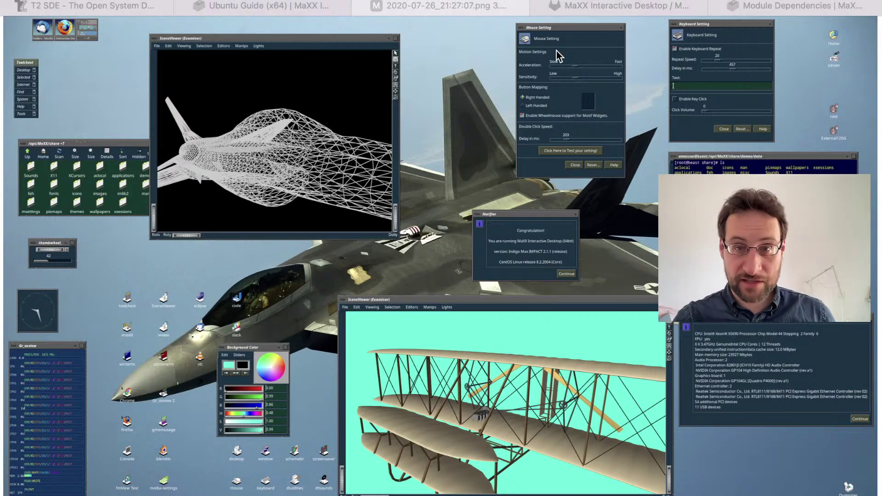
left_click(602, 9)
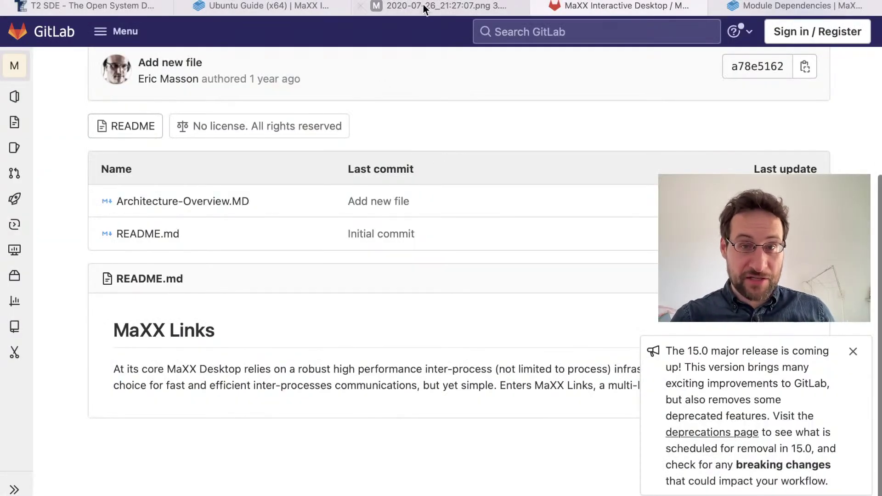
left_click(317, 8)
Step: Scroll down to the Installation code block and sideways to read the wget URL
scroll(374, 342, "down", 8)
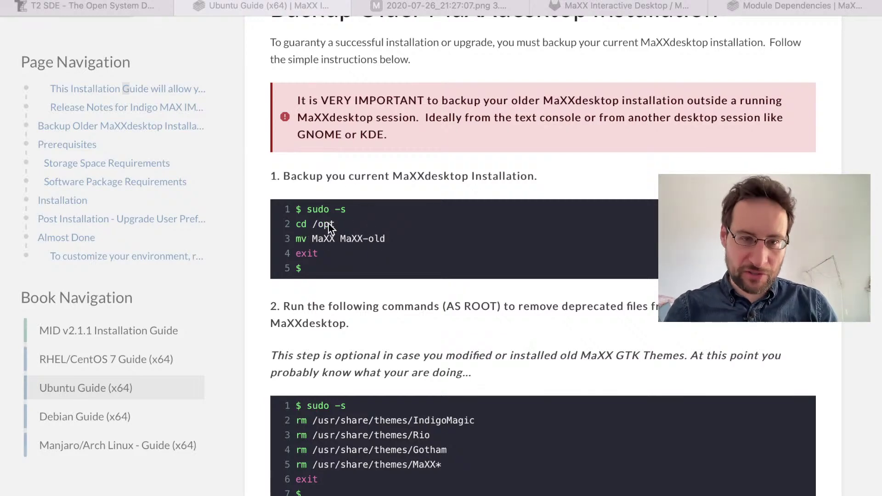
scroll(405, 267, "down", 10)
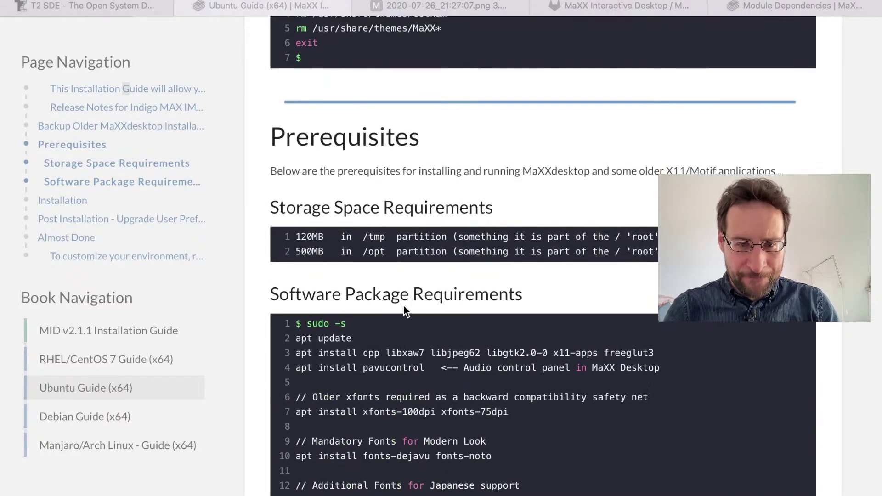
scroll(396, 257, "down", 5)
scroll(414, 230, "down", 5)
scroll(424, 236, "down", 10)
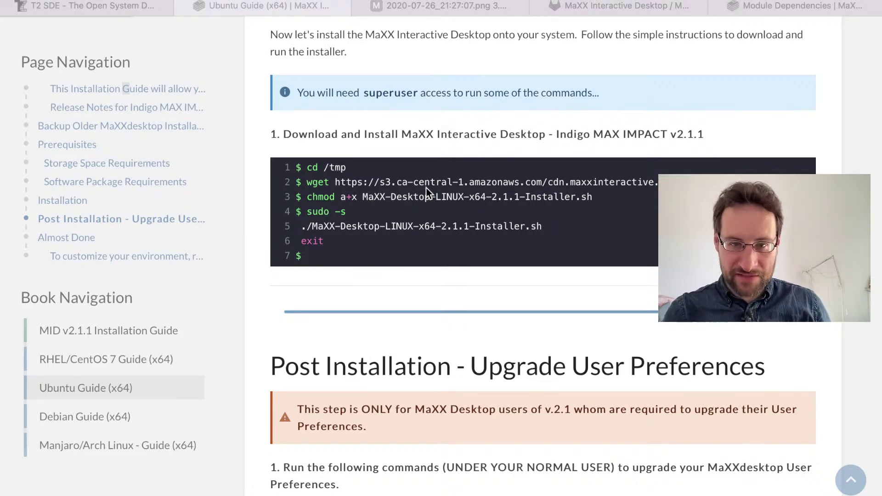
scroll(506, 191, "right", 10)
scroll(506, 191, "right", 2)
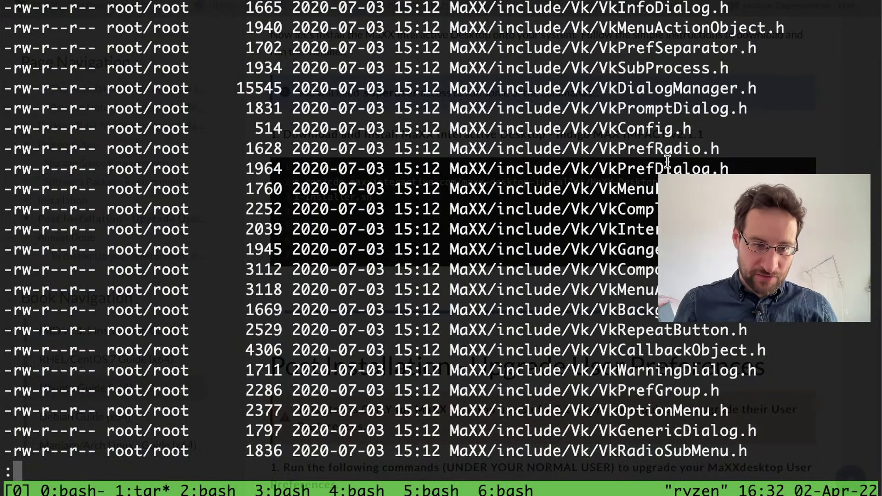
Step: Reopen the MaXX installer script in vi through a Ctrl+R history search for 'vi'
type("qv")
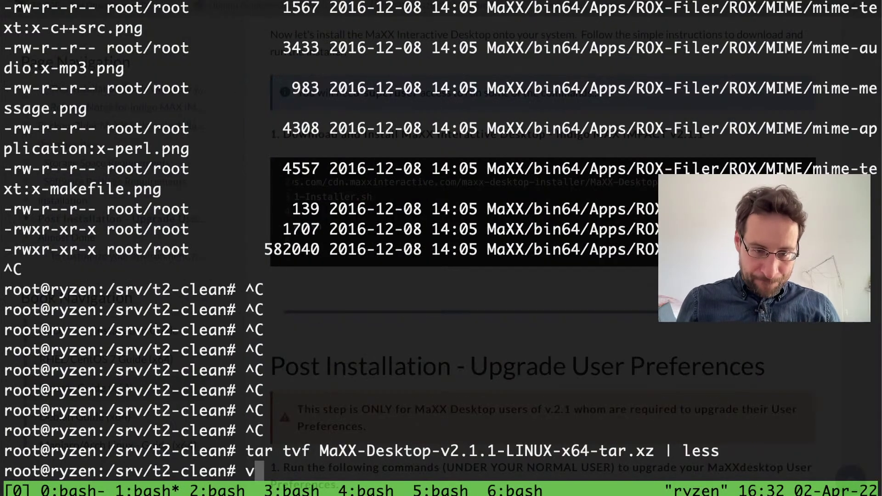
key("ctrl+c")
key("ctrl+r")
type("vi")
key("Return")
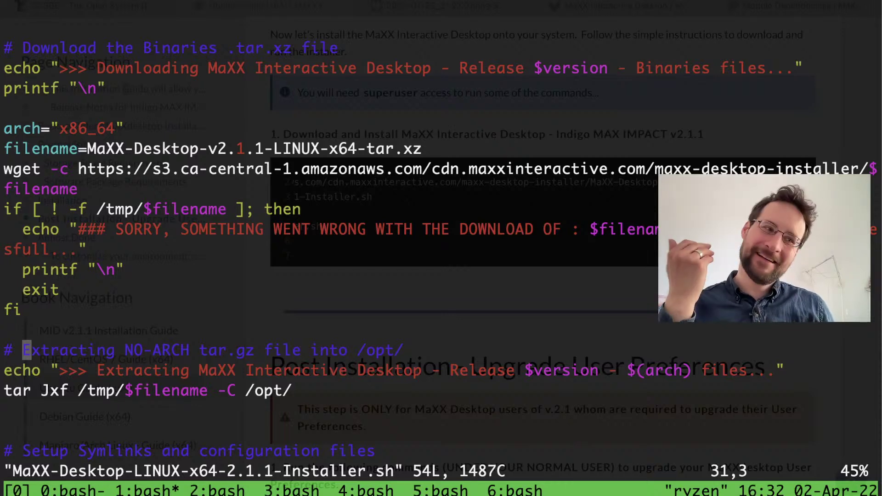
Step: Read through the installer script from its download section to the end
key("ctrl+d")
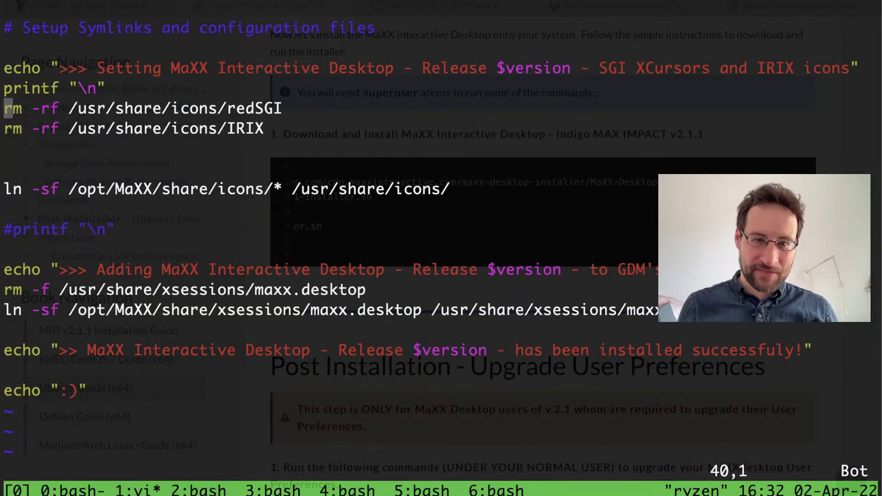
key("ctrl+u")
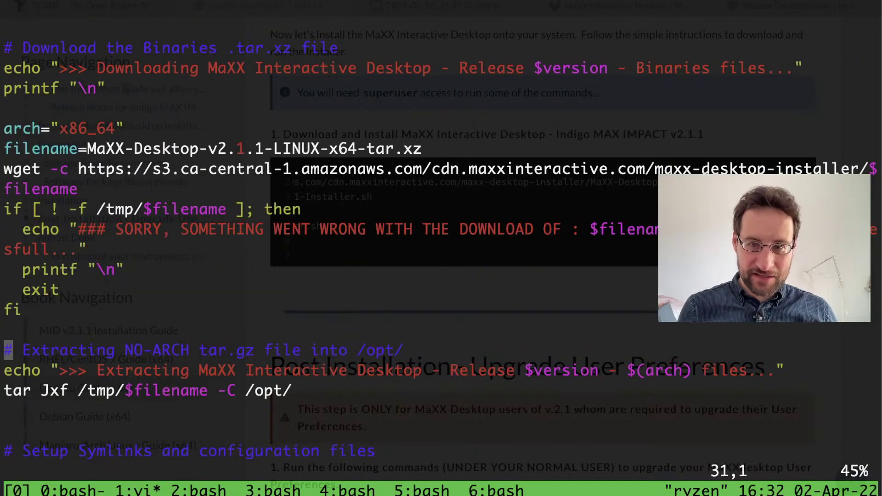
key("ctrl+d")
key("ctrl+d")
scroll(441, 239, "up", 13)
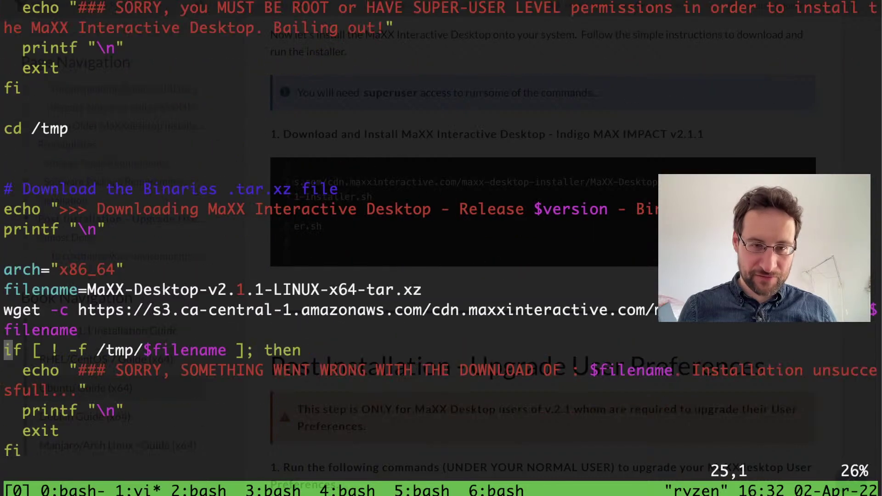
scroll(441, 239, "down", 6)
left_click(9, 350)
scroll(441, 239, "down", 7)
scroll(441, 239, "up", 7)
Step: Quit vi with :q and hide the terminal to reveal the install guide
key("q")
key("Escape")
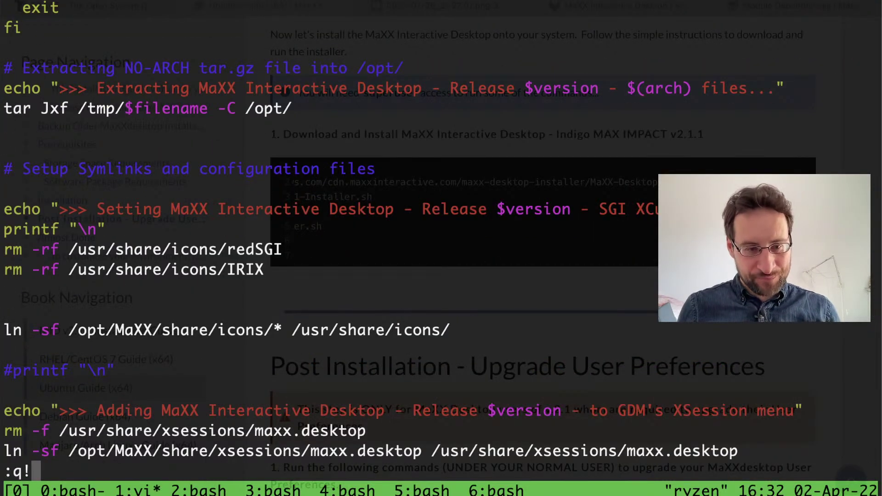
type(":q")
key("Return")
key("super+Tab")
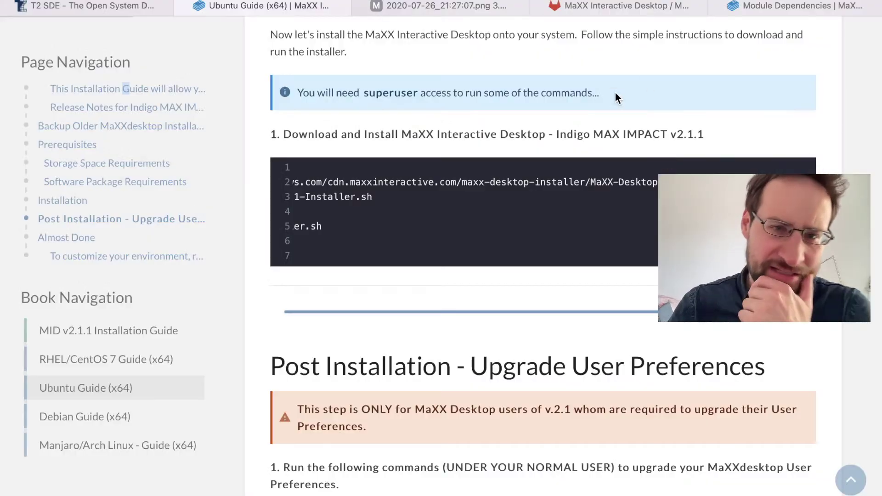
scroll(287, 226, "down", 5)
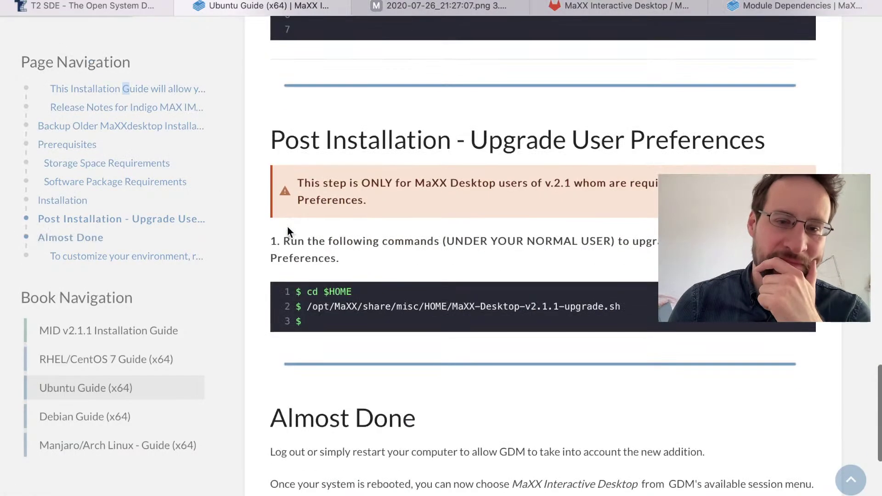
scroll(288, 226, "down", 4)
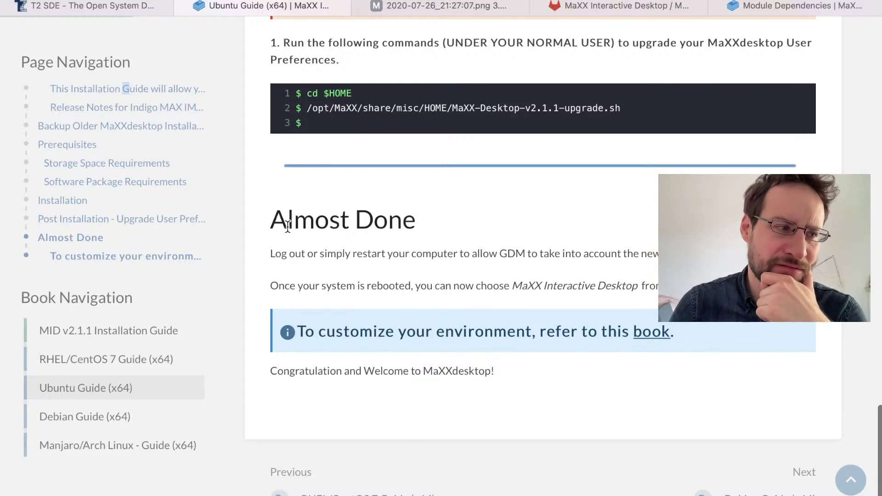
scroll(287, 227, "up", 5)
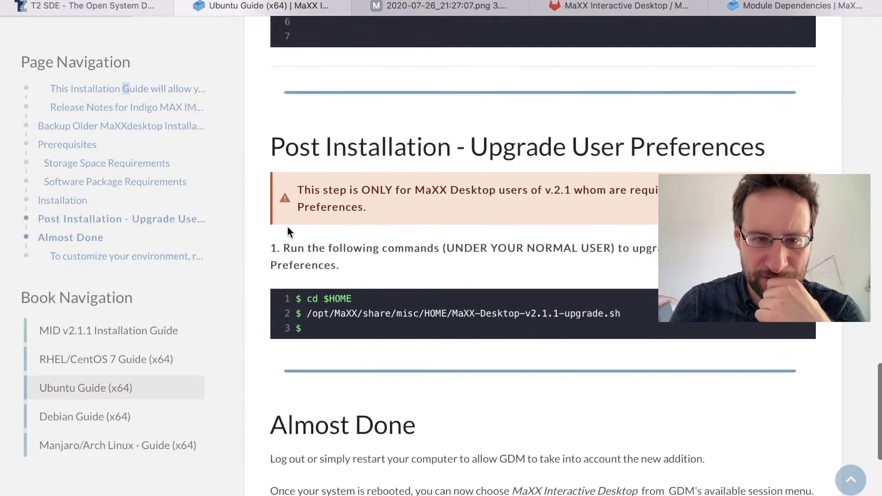
scroll(288, 226, "up", 1)
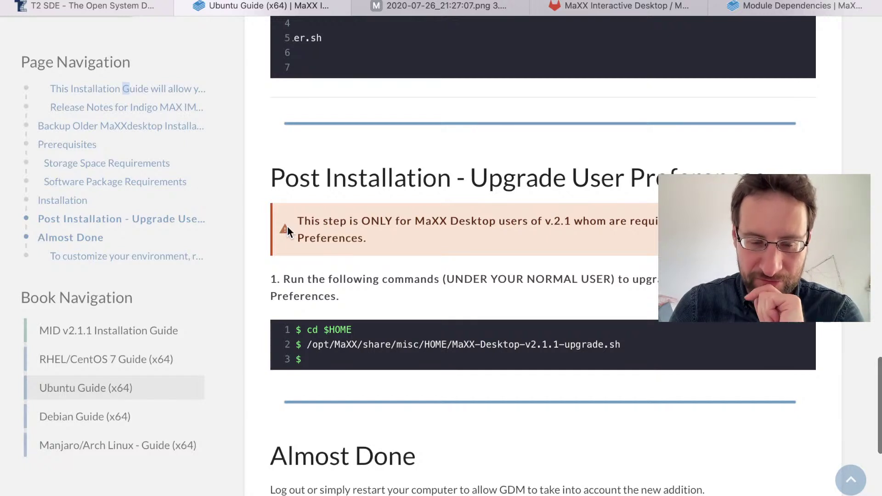
scroll(415, 71, "up", 1)
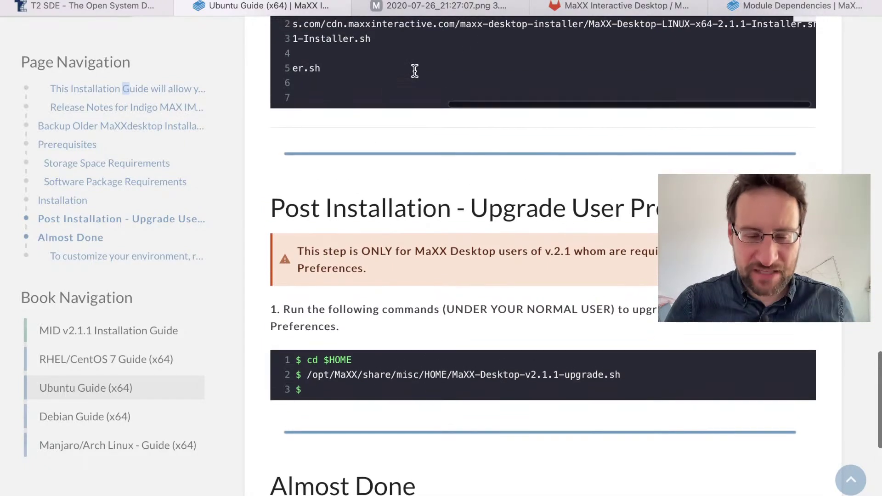
Step: Rerun vi on MaXX-Desktop-LINUX-x64-2.1.1-Installer.sh, review it back to the download section, and type :q!
key("alt+Tab")
key("Up")
key("Return")
scroll(441, 248, "down", 5)
scroll(441, 248, "up", 6)
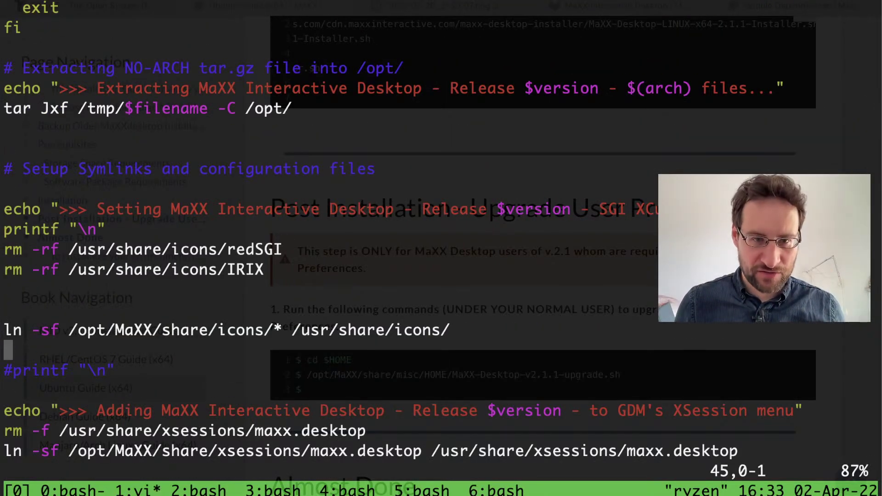
scroll(441, 248, "down", 1)
key("Down")
key("Down")
key("Down")
key("Down")
key("Down")
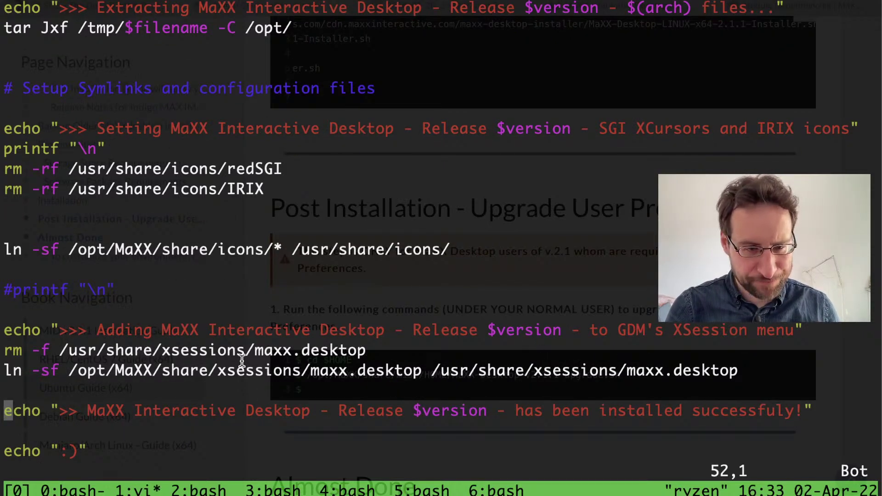
key("ctrl+u")
key("ctrl+u")
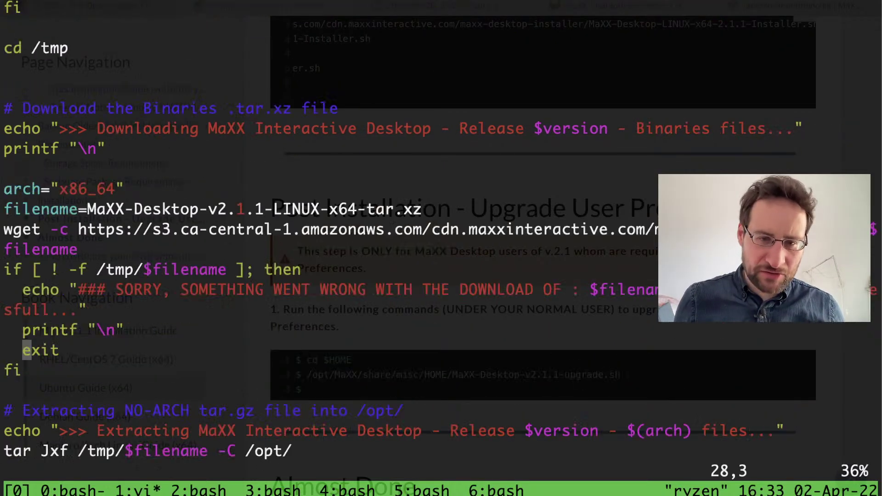
type(":q!")
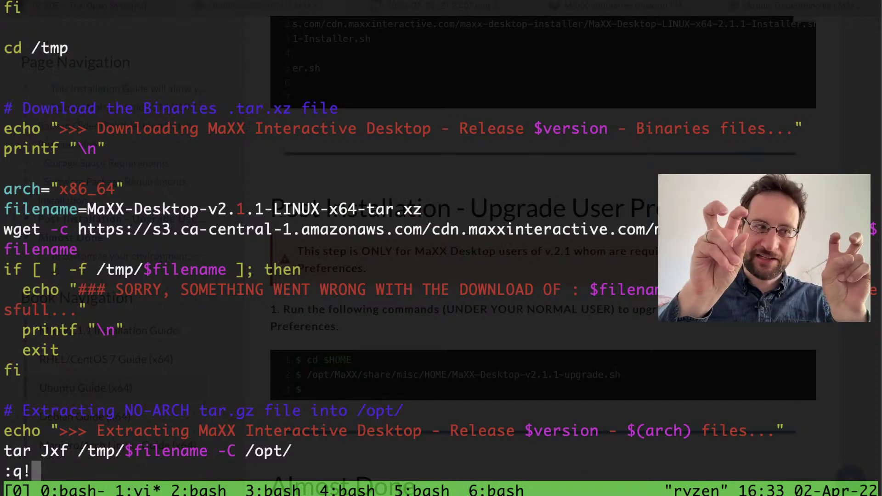
Step: Exit vi and list MaXX-Desktop-v2.1.1-LINUX-x64-tar.xz contents in less with the recalled tar tvf command
key("Return")
key("Up")
key("Up")
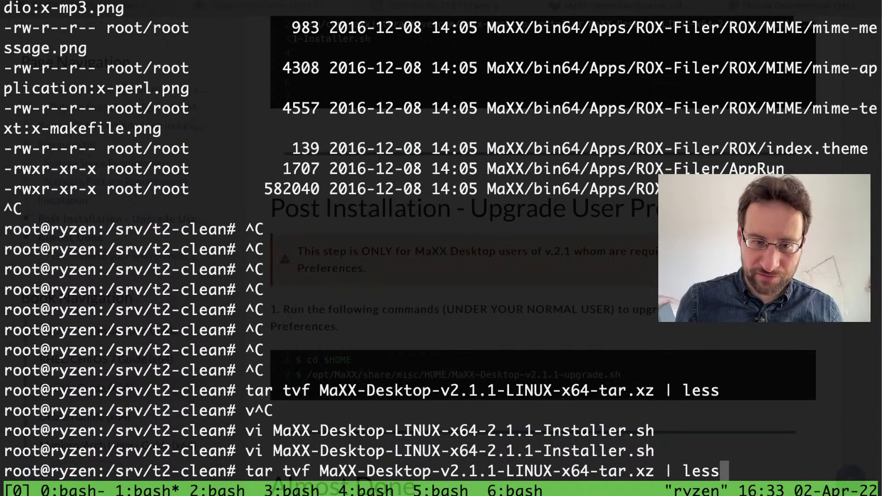
key("Return")
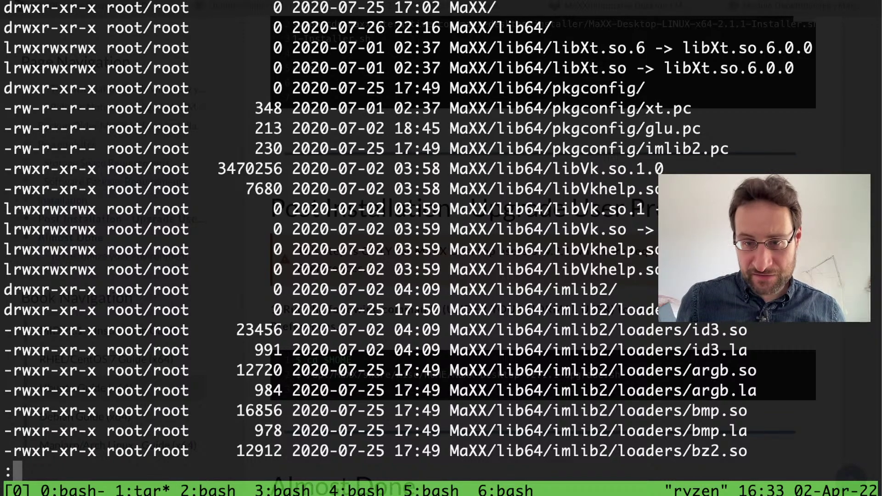
scroll(414, 229, "down", 9)
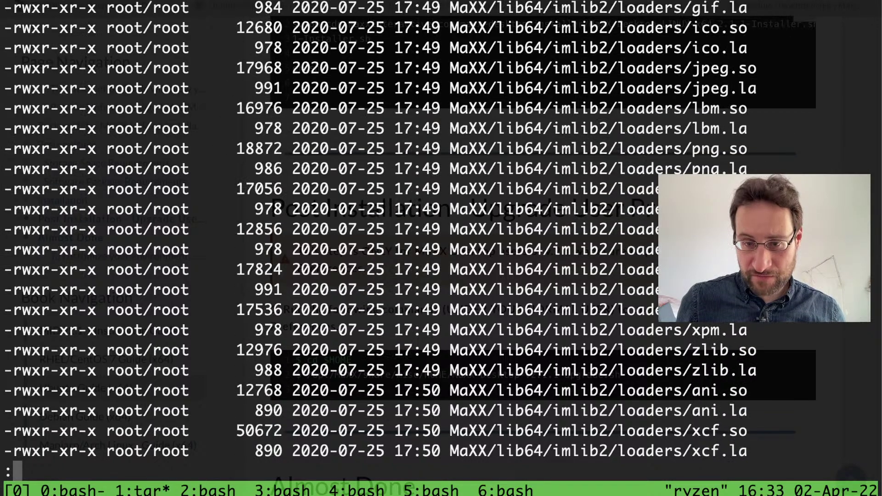
Step: Page forward and back through the archive listing down to the MaXX/include Vk headers
key("space")
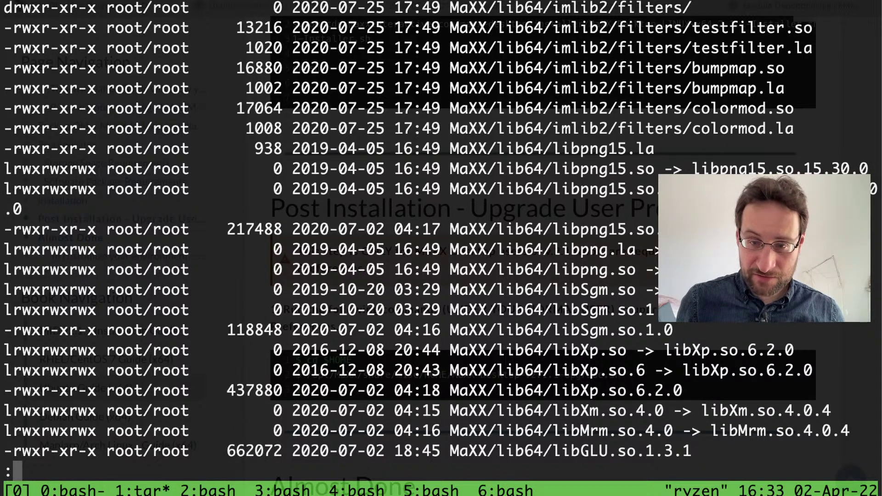
key("Down")
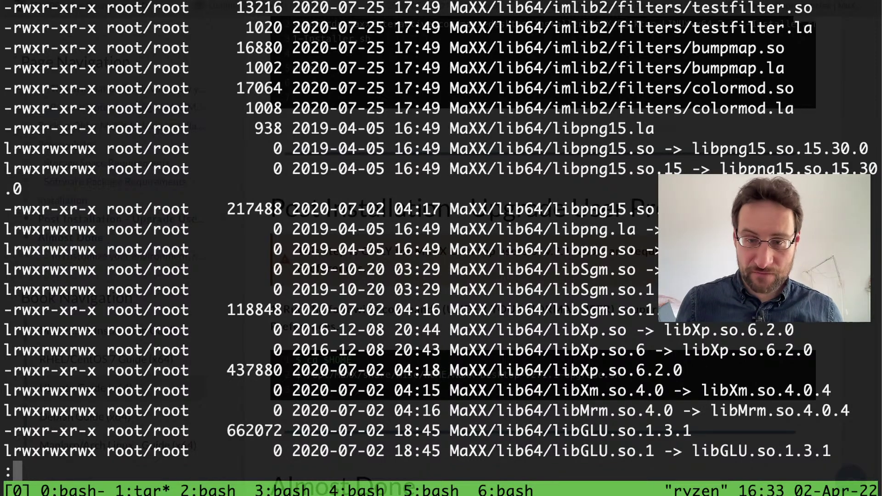
key("space")
key("b")
key("space")
key("space")
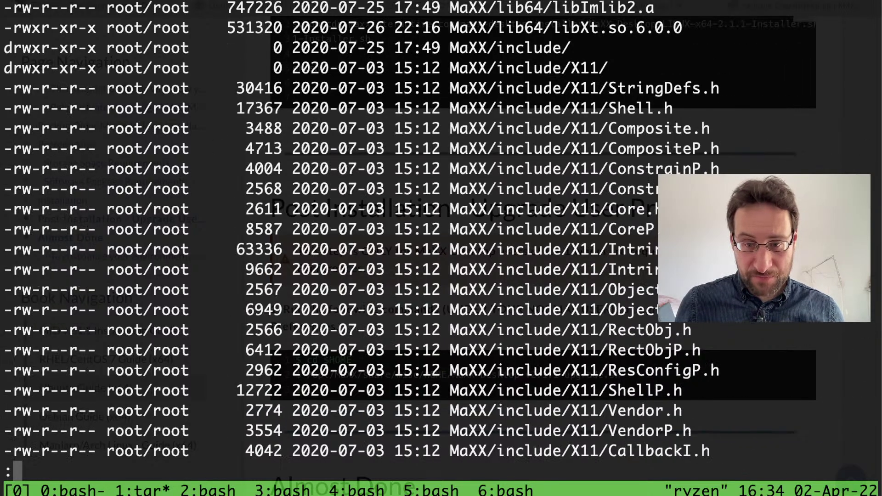
key("b")
key("space")
key("space")
key("space")
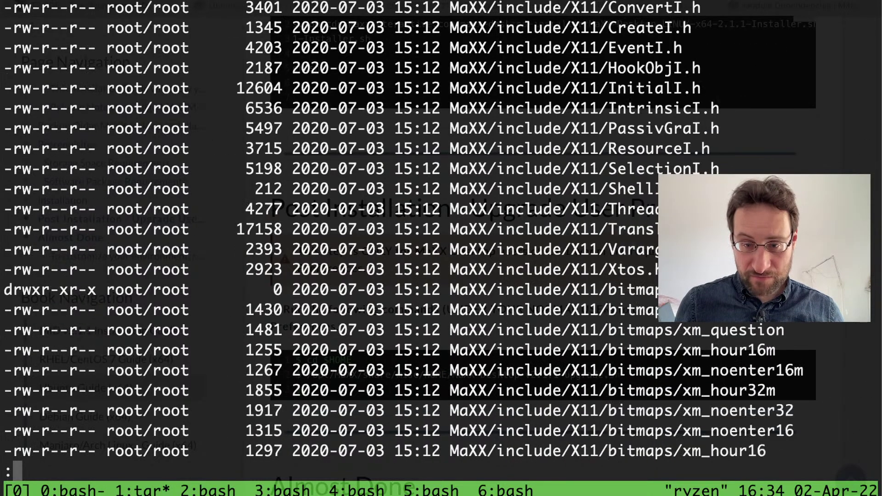
key("b")
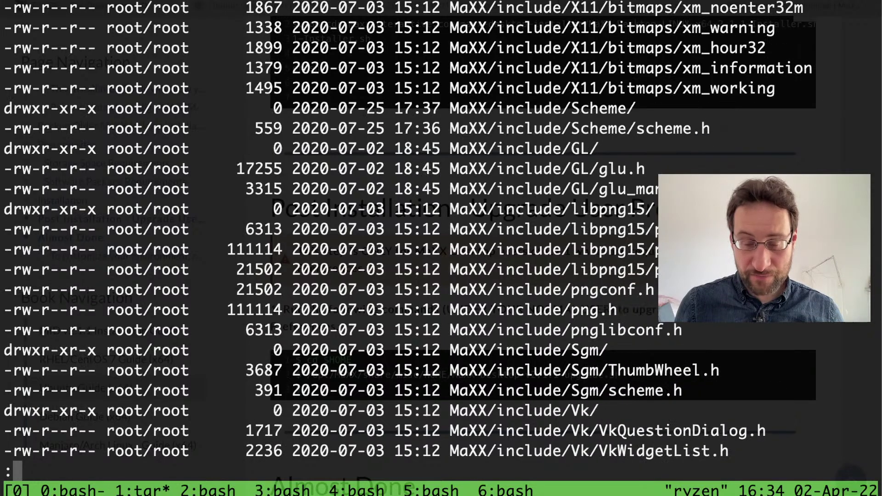
key("space")
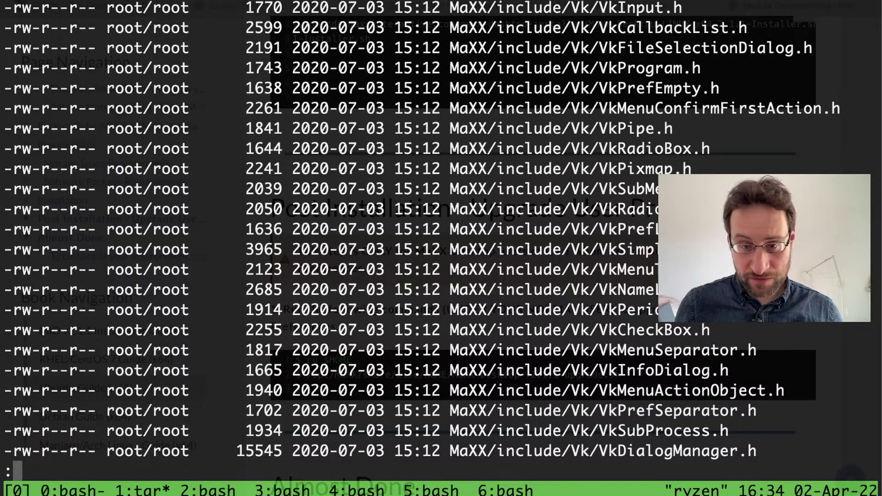
Step: Grep all package file lists for Vk, then open /var/adm/flists/vulkan-headers in less
type("qgrep Vk /var/adm/flists/*")
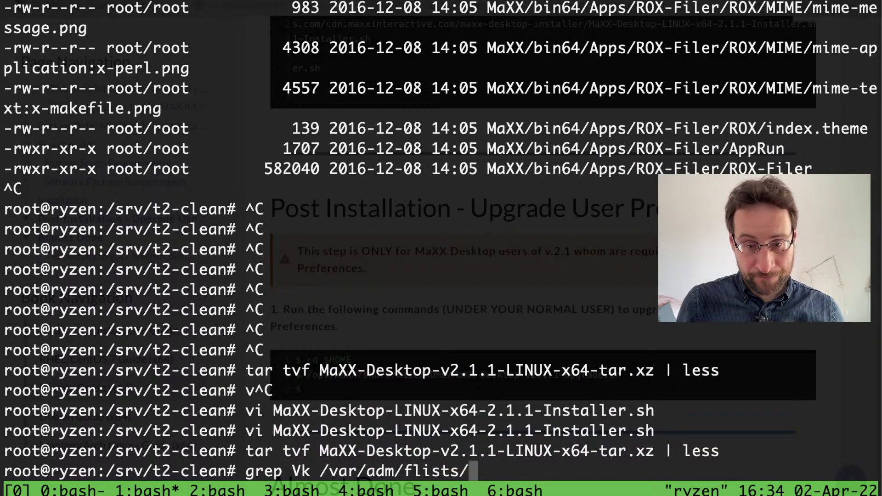
key("Return")
key("Up")
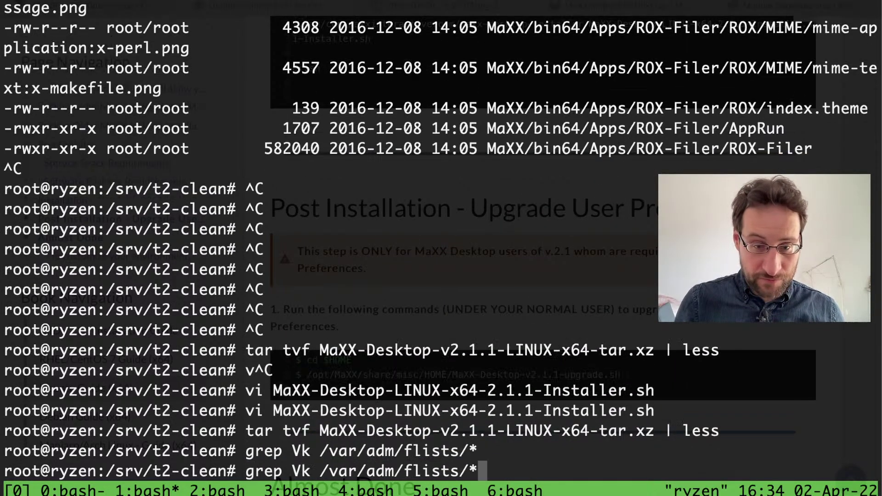
key("ctrl+c")
type("less /var/ad")
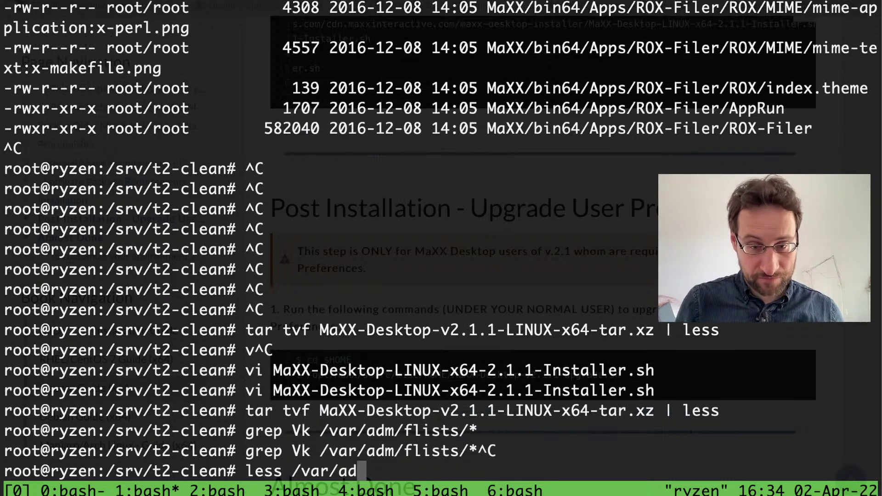
type("m/flists/vulkan-headers")
key("Return")
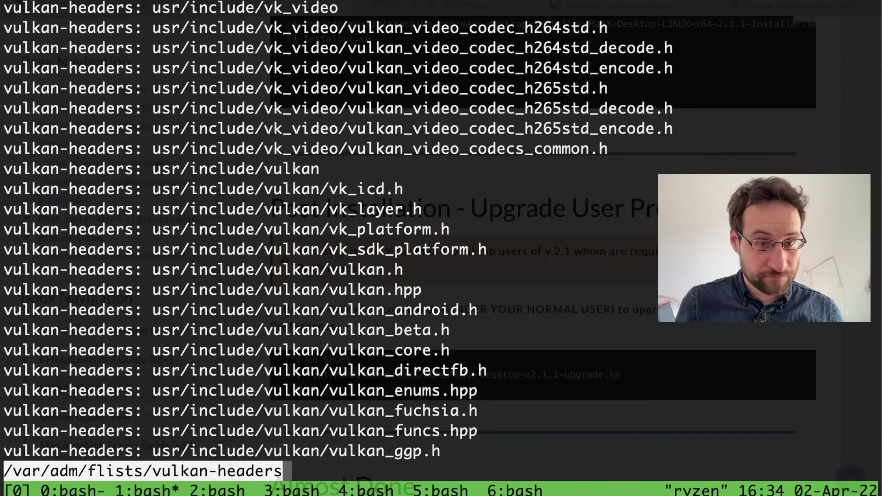
Step: Page through the vulkan-headers file list, quit it, and try fg to resume a job
key("space")
key("space")
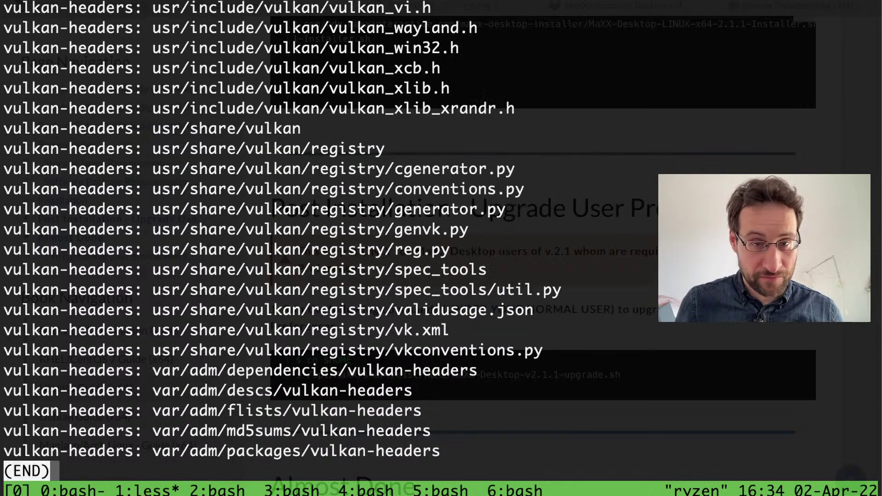
key("b")
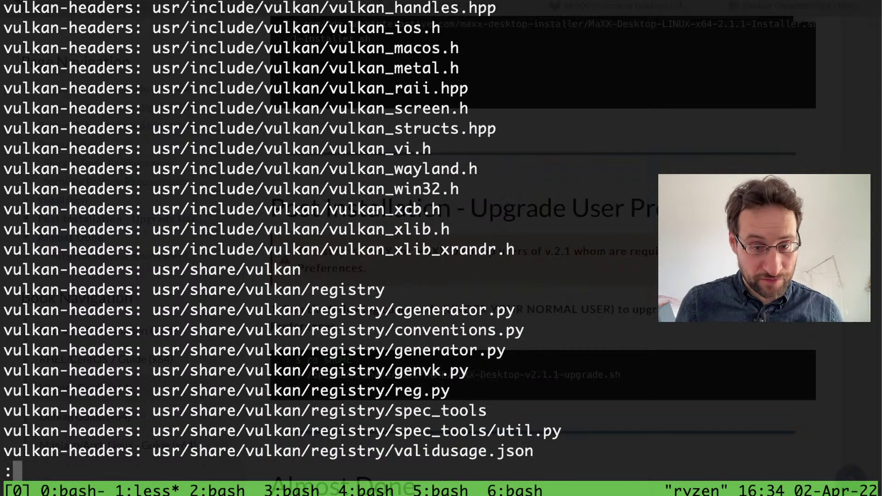
key("q")
key("ctrl+c")
type("fg")
key("Return")
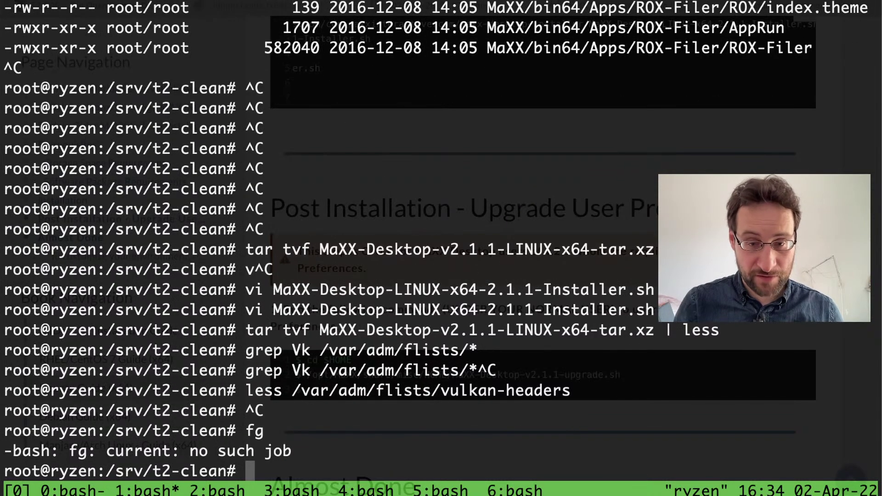
Step: Recall the tar tvf MaXX-Desktop-v2.1.1-LINUX-x64-tar.xz | less command via a Ctrl+R 'les' search
key("ctrl+r")
type("vi")
key("ctrl+c")
type("fg")
key("Return")
key("ctrl+r")
type("les")
key("ctrl+r")
key("Return")
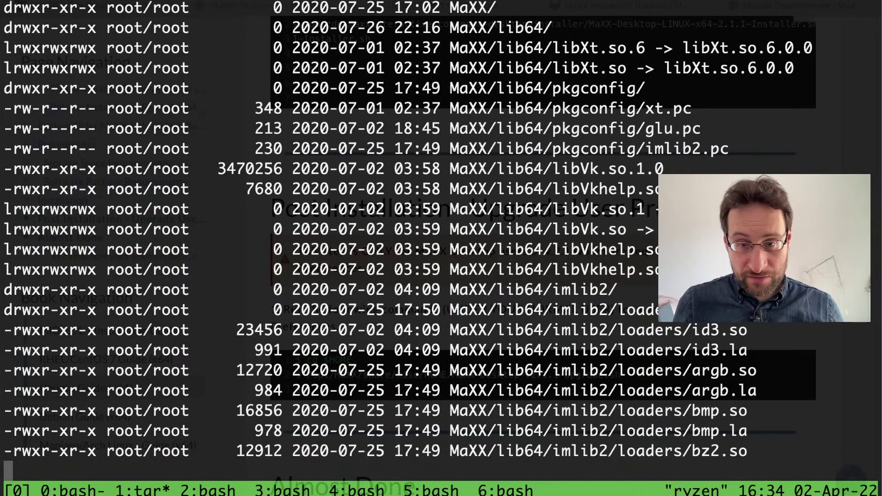
key("G")
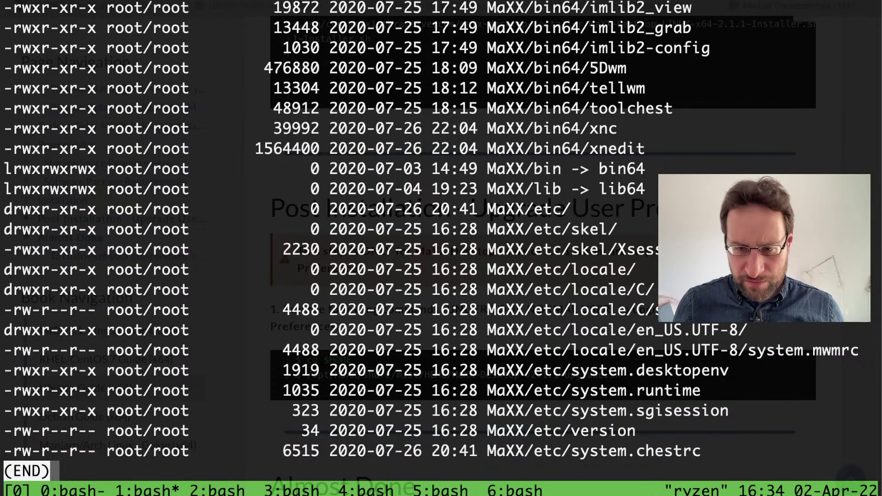
key("Up")
key("Down")
key("Up")
key("Up")
key("Up")
key("Up")
key("Up")
key("Up")
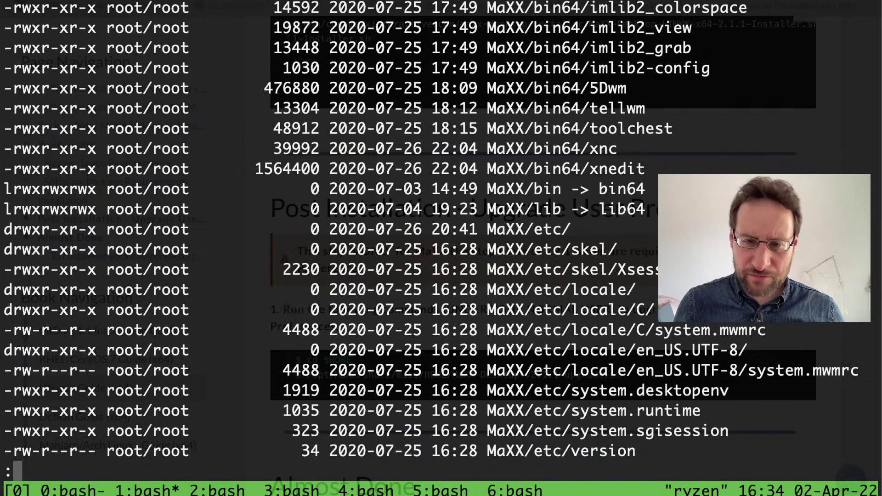
key("Up")
key("Up")
key("Up")
key("Up")
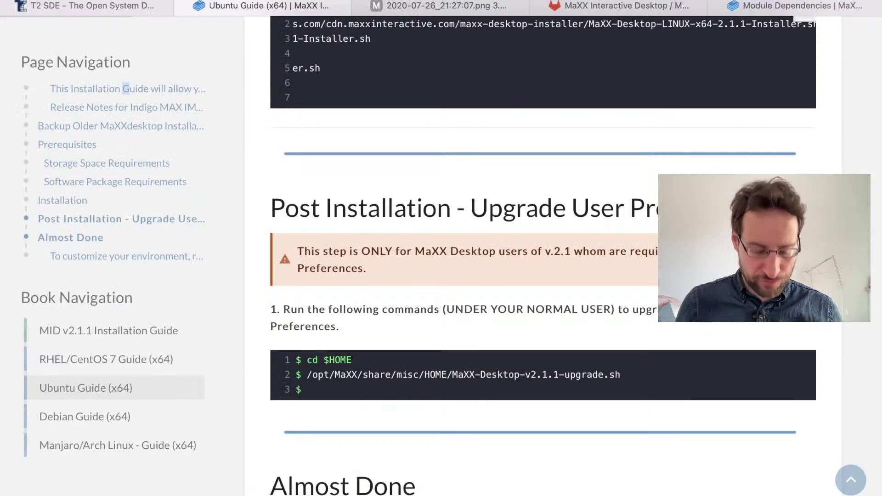
Step: Search 5dwm in a new tab, browse the 5dwm.org MaXX fan site, and open another blank tab
key("super+t")
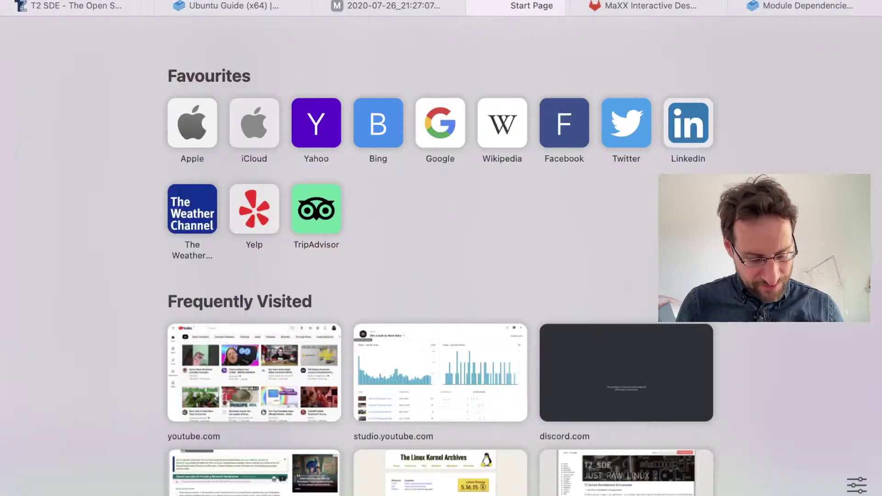
type("5dwm")
key("Return")
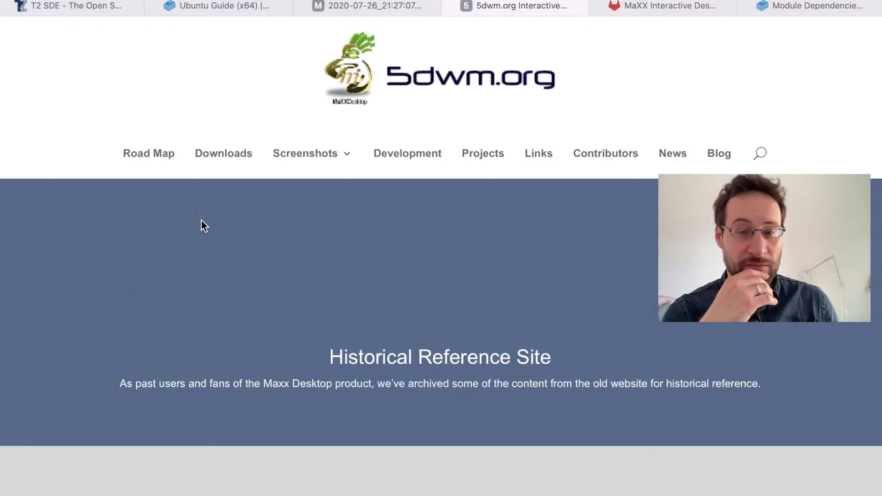
scroll(201, 221, "down", 7)
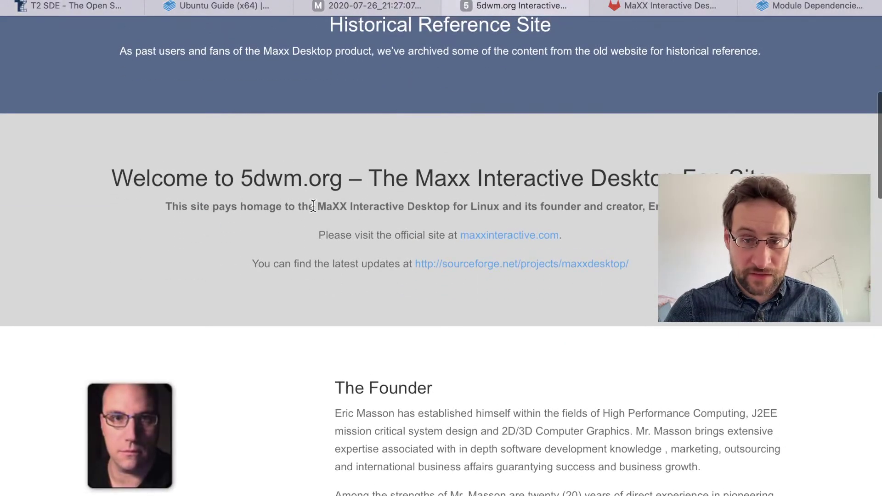
scroll(312, 205, "up", 4)
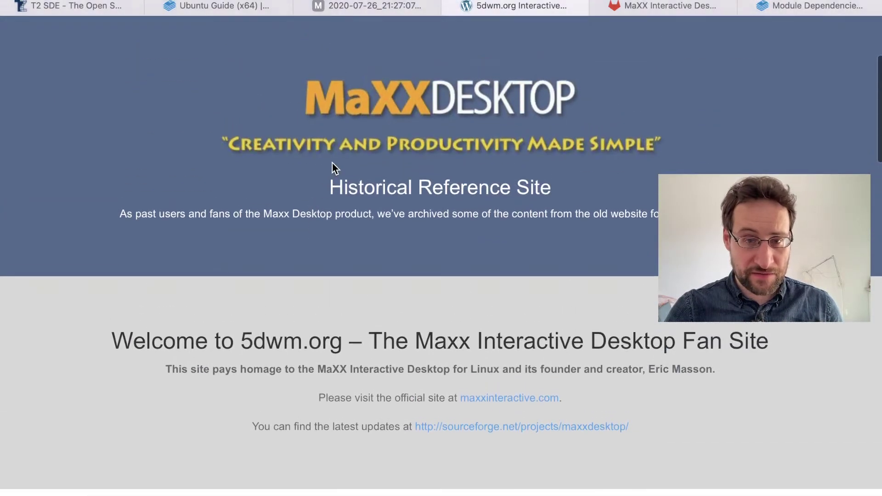
scroll(334, 157, "up", 3)
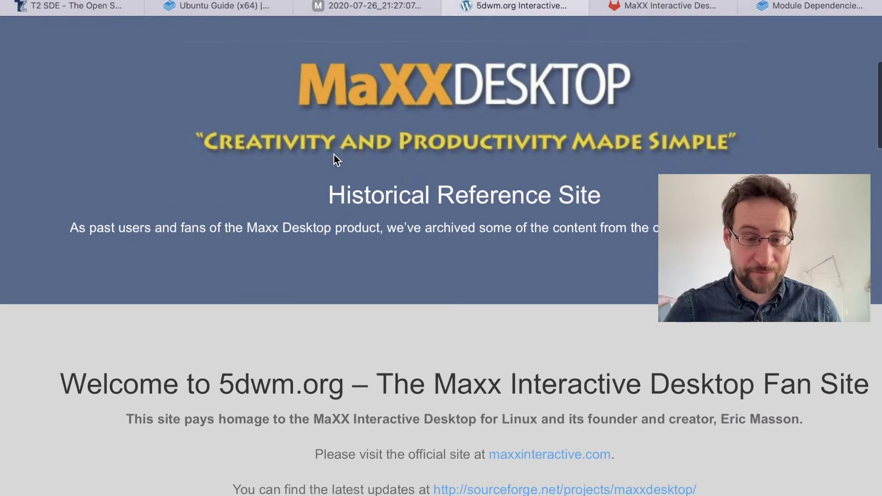
scroll(334, 159, "down", 15)
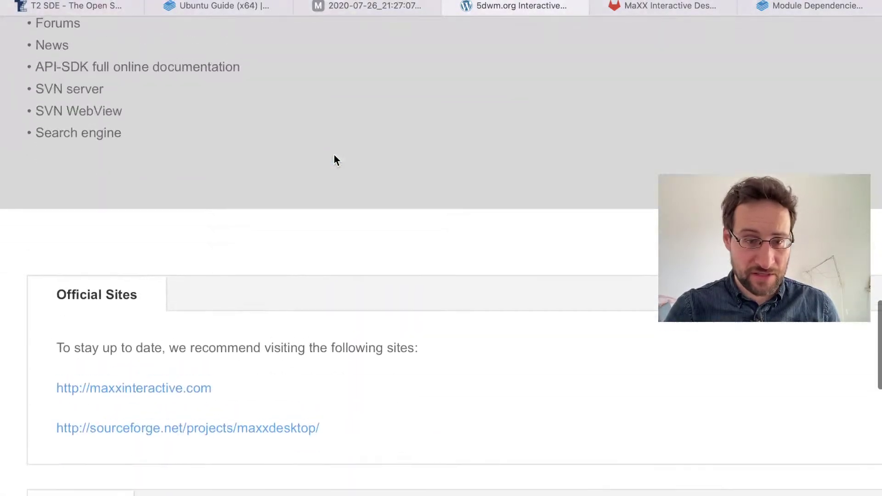
scroll(334, 156, "up", 9)
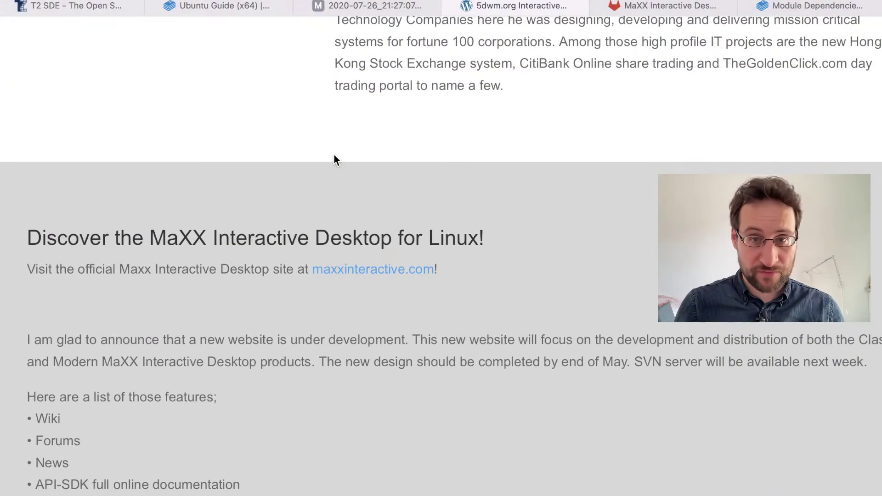
key("super+t")
Step: Search Google for '5dwm wikipedia' and open the 4Dwm Wikipedia article
type("5dwm")
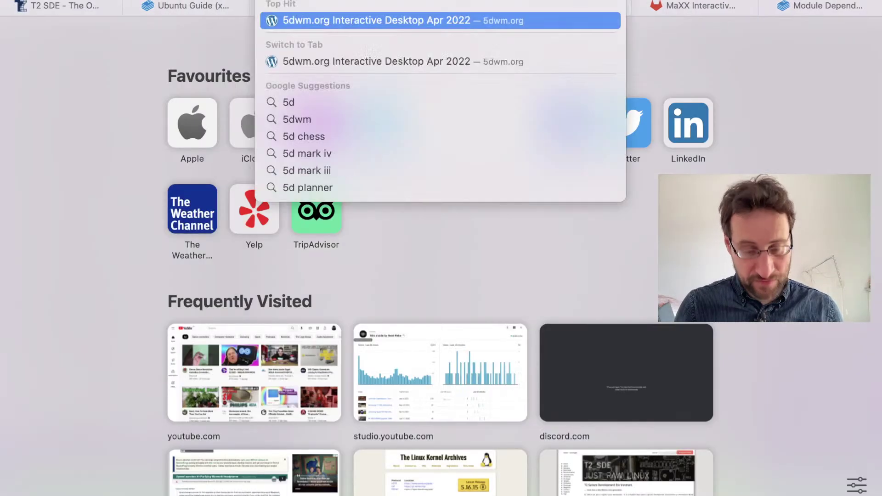
key("BackSpace")
type("wikipedia")
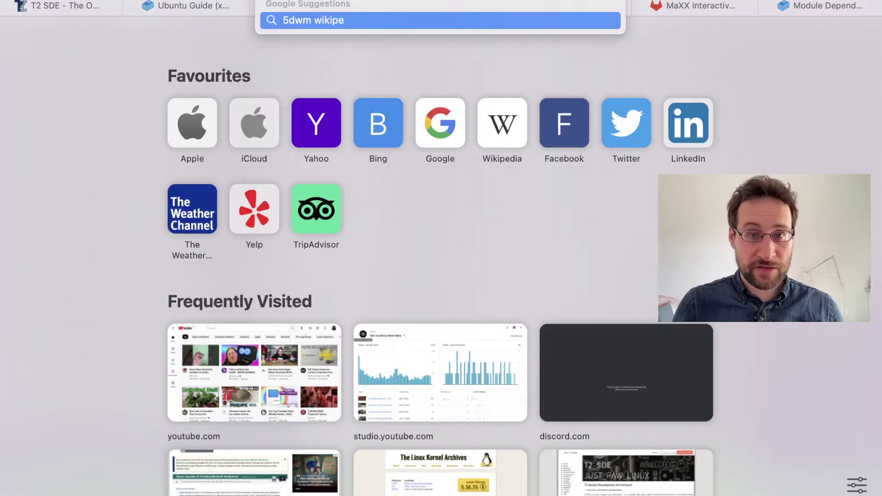
key("Return")
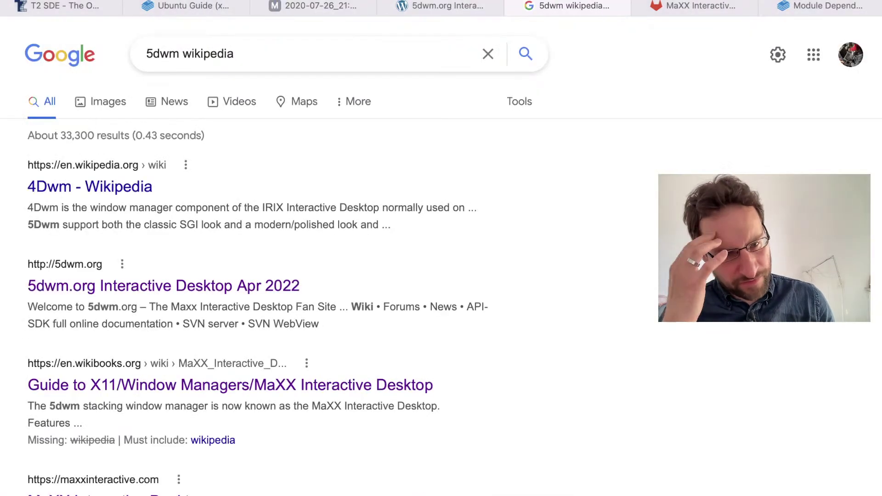
left_click(137, 189)
Step: In the terminal, run ./scripts/Find-Pkg 4dwm to look for a 4dwm package
key("alt+Tab")
key("q")
key("ctrl+c")
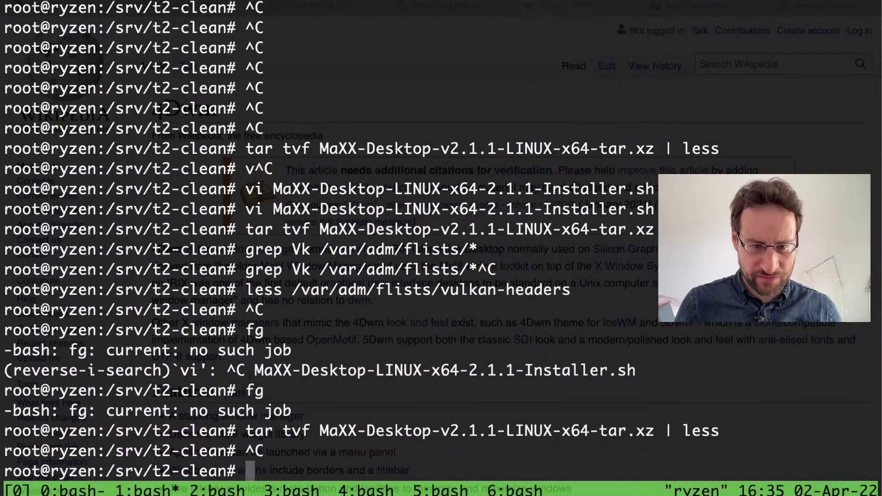
type("./scripts/Find-Pkg 3dw")
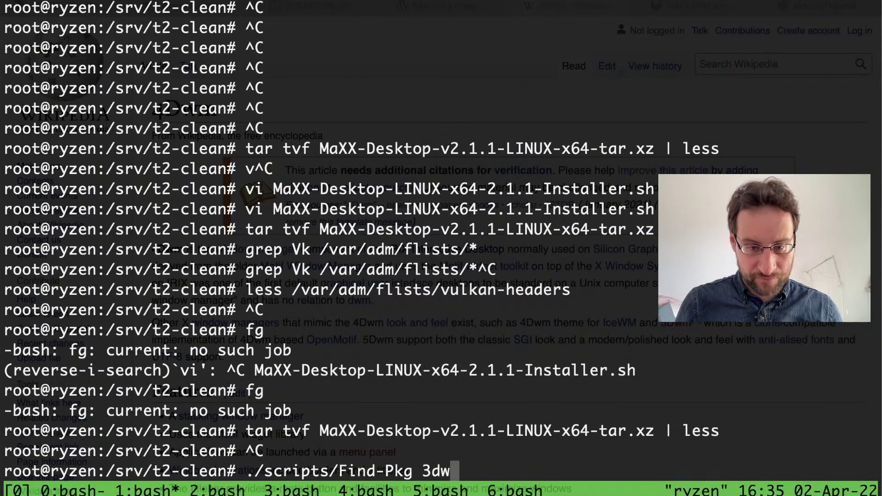
key("BackSpace")
key("BackSpace")
key("BackSpace")
type("4dwm")
key("Return")
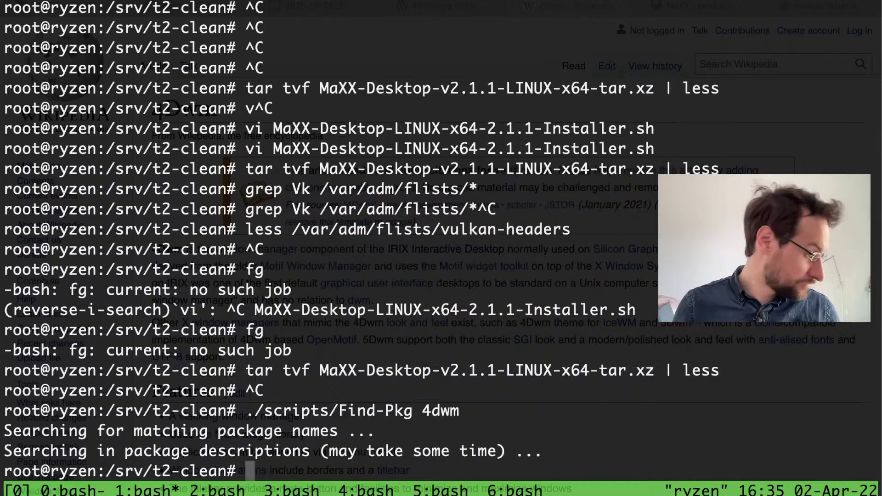
key("alt+Tab")
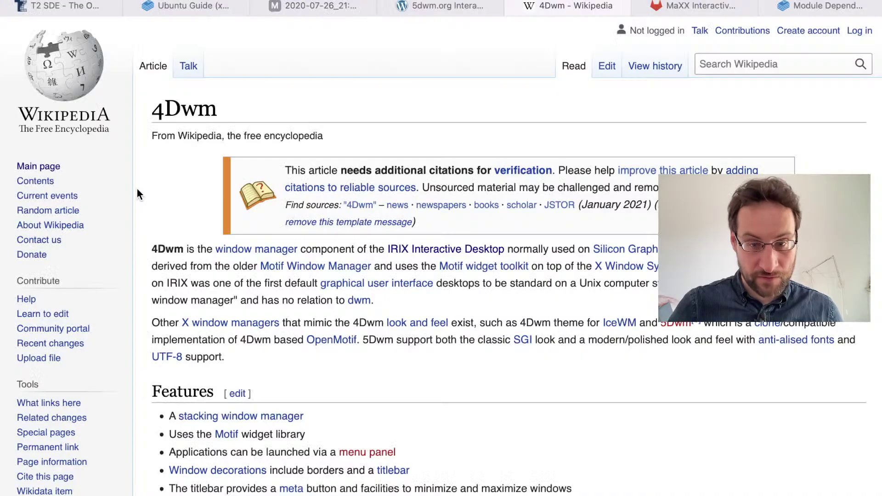
scroll(306, 280, "up", 3)
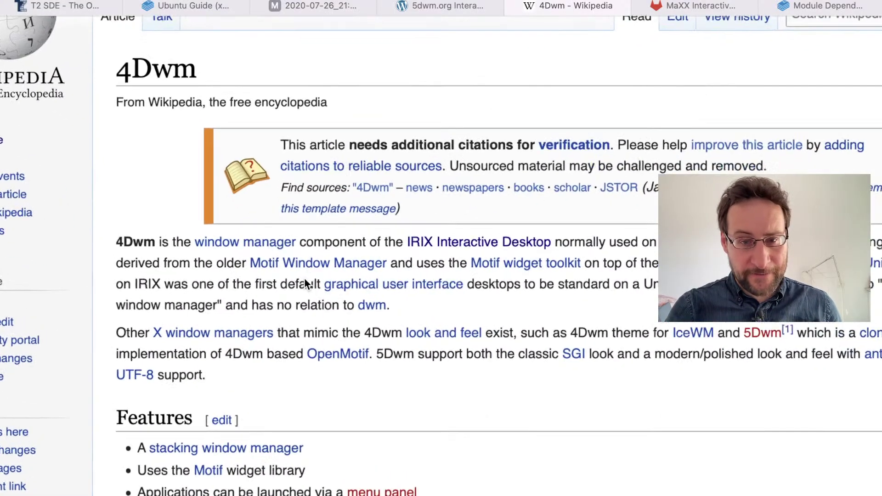
scroll(305, 279, "right", 2)
mouse_move(306, 284)
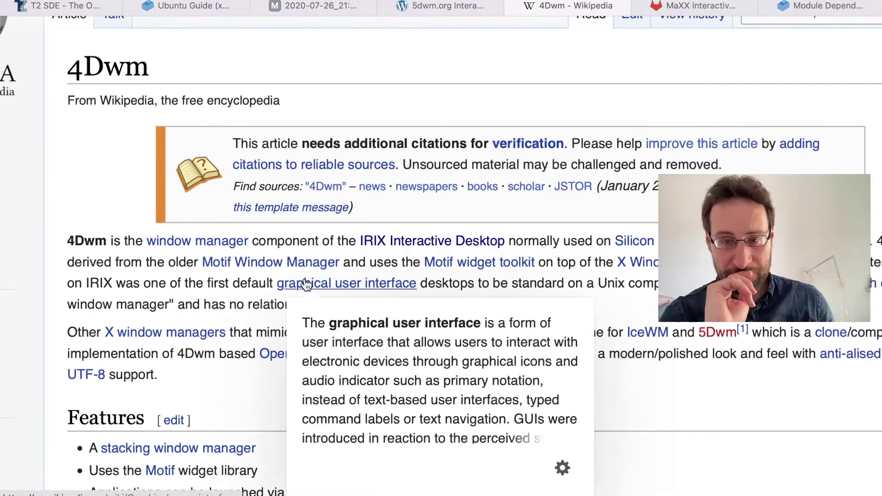
scroll(307, 284, "right", 3)
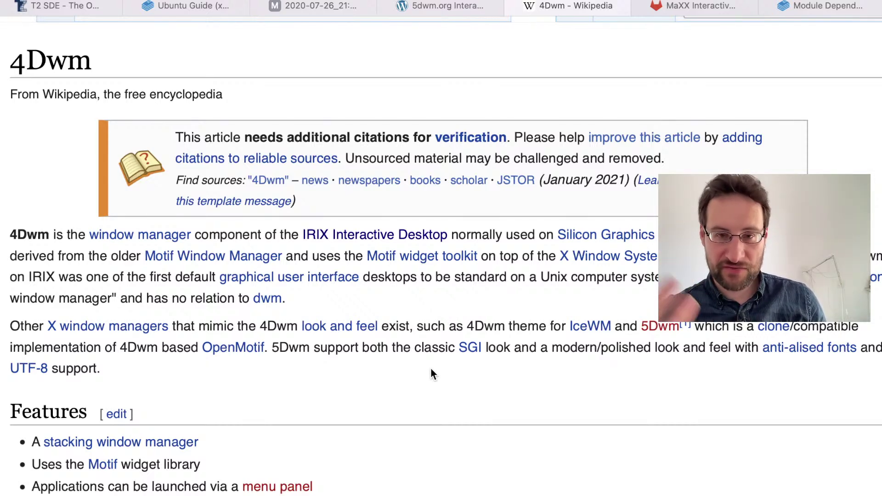
key("super+Tab")
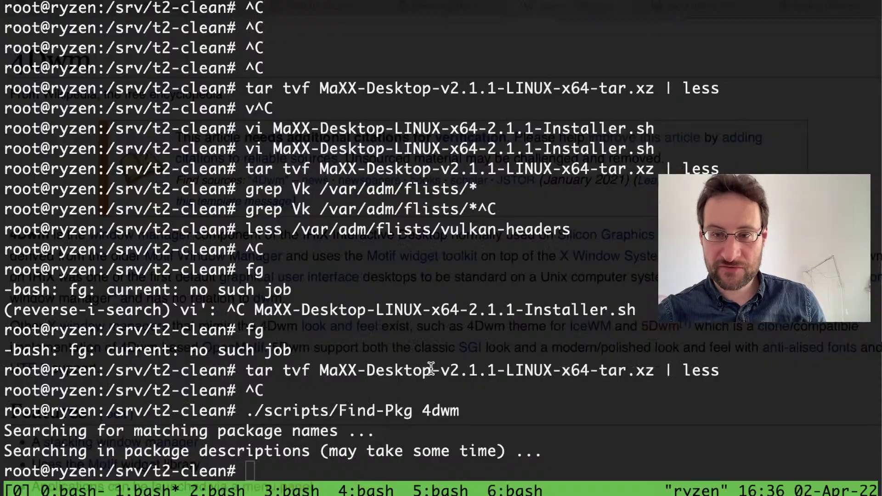
key("Up")
key("Up")
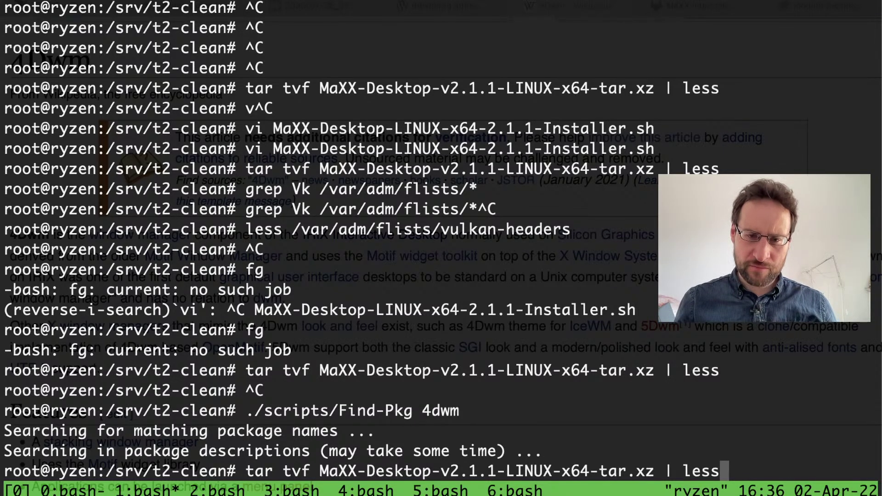
Step: Search Google for 'maxx interactive desktop raspberry pi' in a new tab and scroll through the results
key("super+Tab")
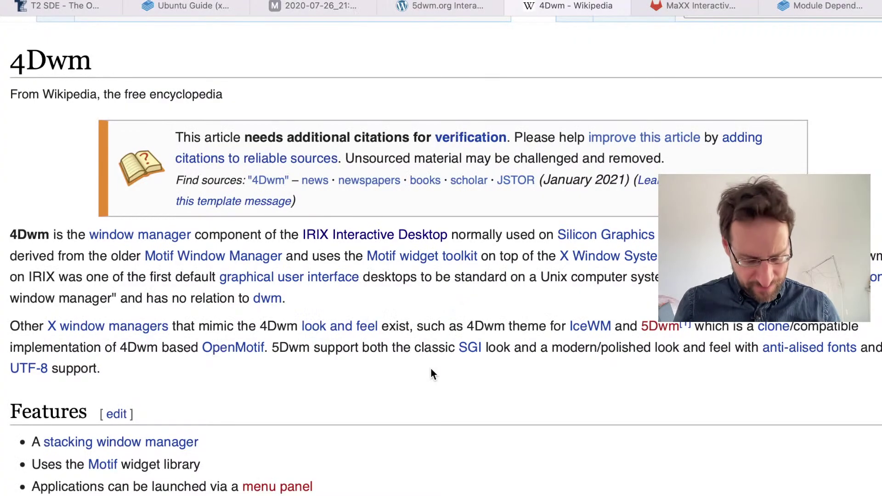
key("super+t")
type("max")
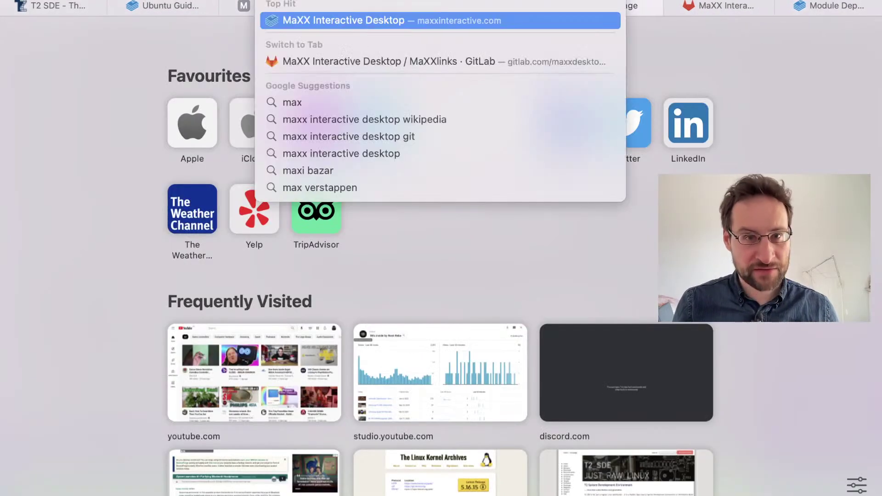
type("x interactive desktop ras")
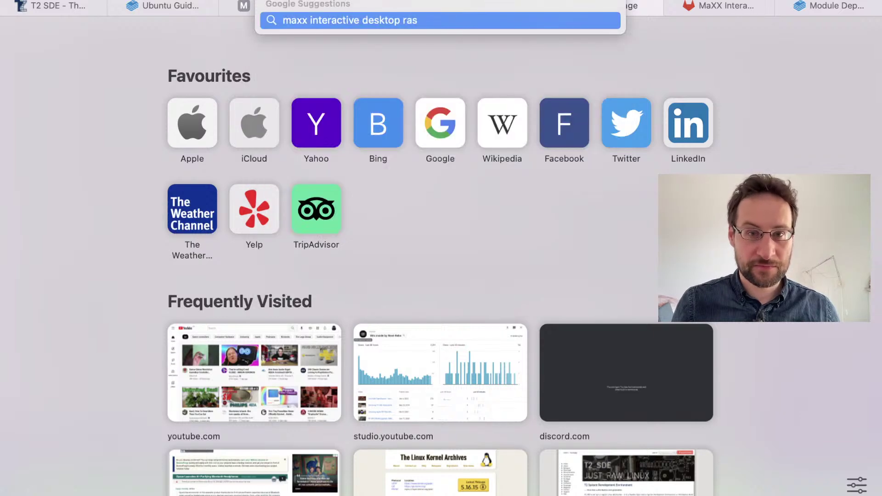
type("pi")
key("Return")
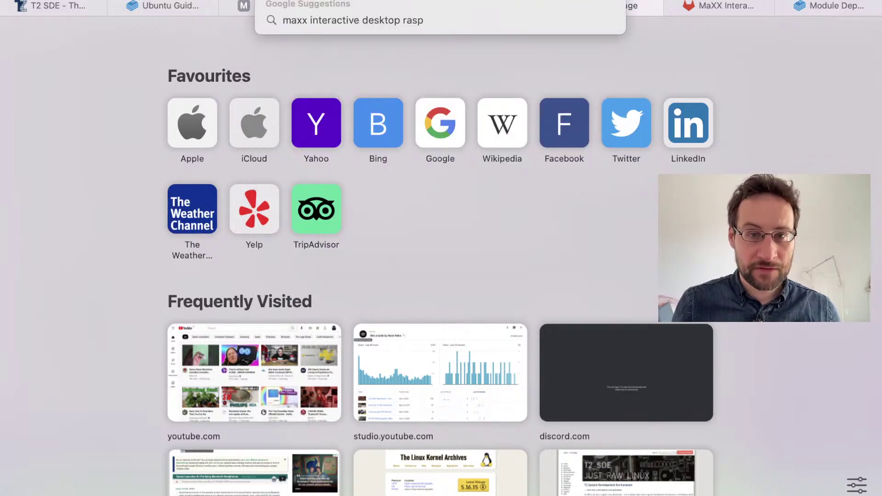
type("berr")
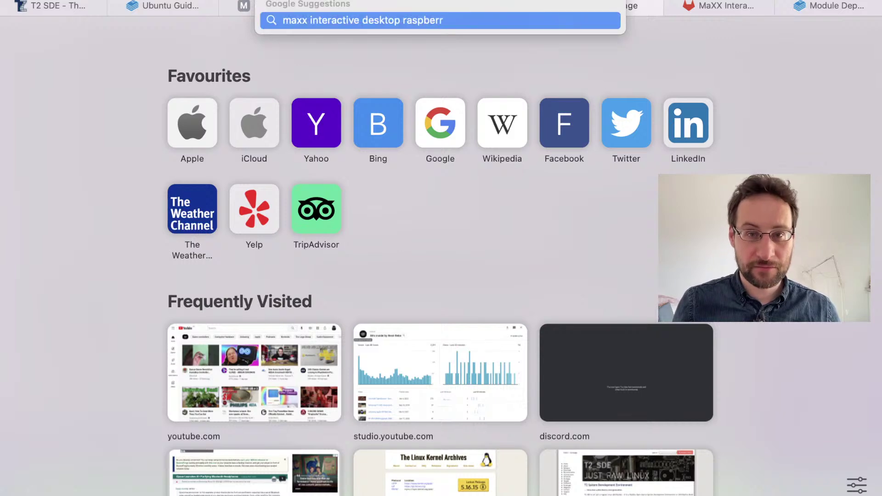
type("y pi")
key("Return")
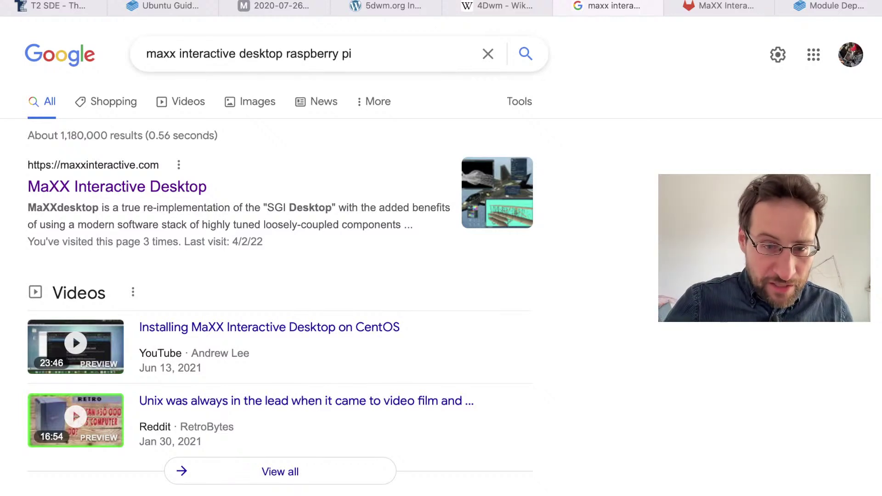
scroll(281, 276, "down", 8)
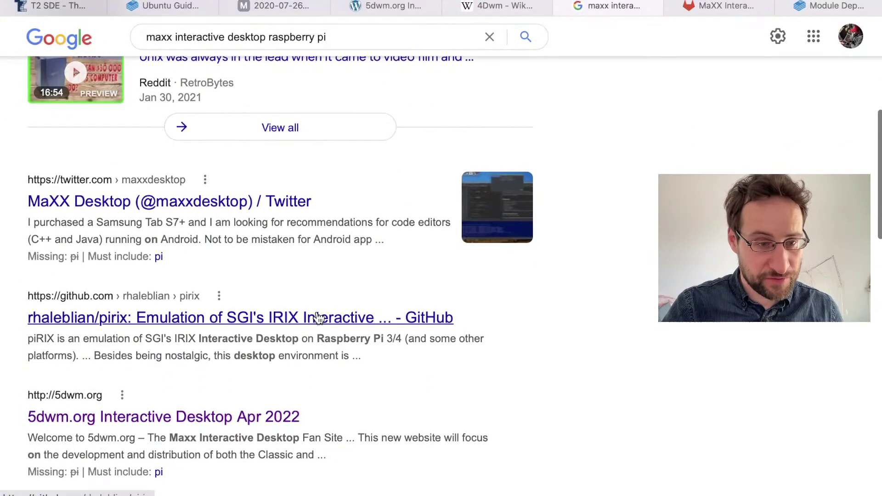
scroll(319, 318, "down", 1)
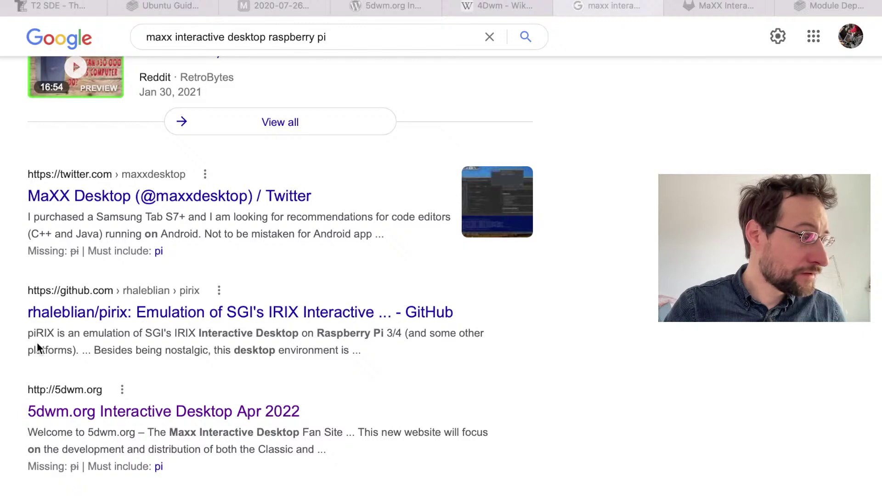
key("super+Tab")
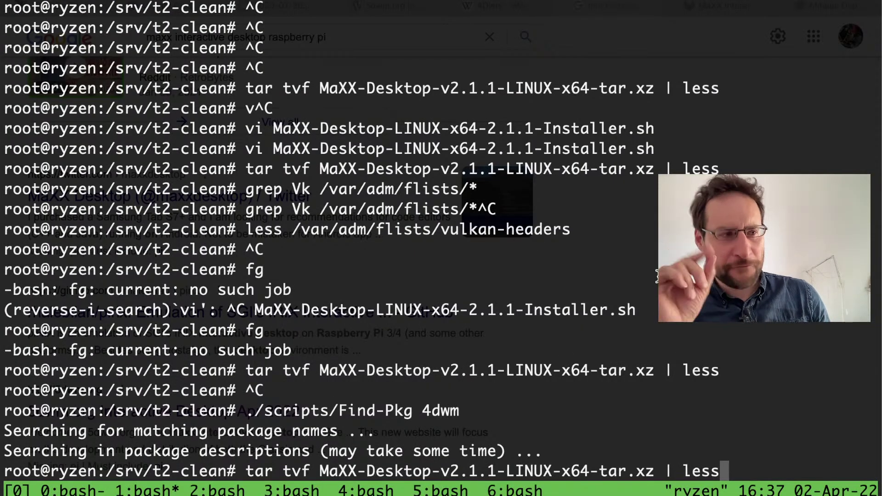
key("super+Tab")
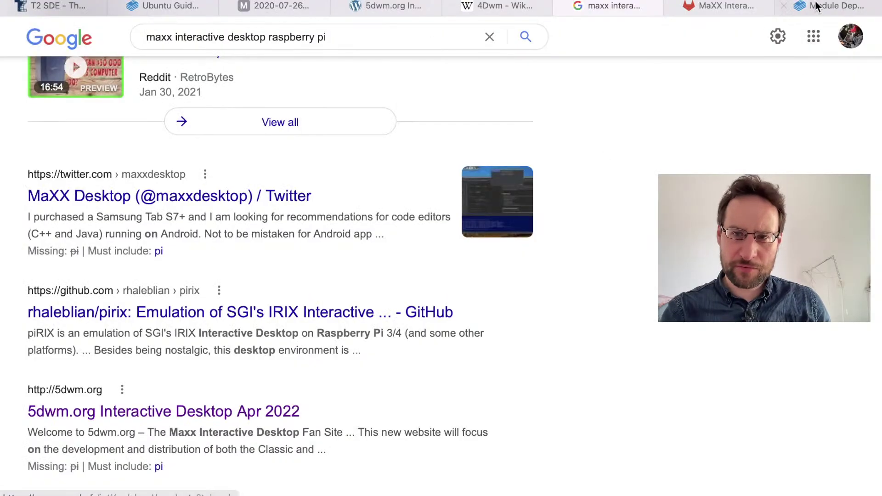
Step: Look through the GitLab, 4Dwm Wikipedia and 5dwm.org tabs, viewing the full MaXX desktop screenshot
left_click(721, 6)
left_click(830, 6)
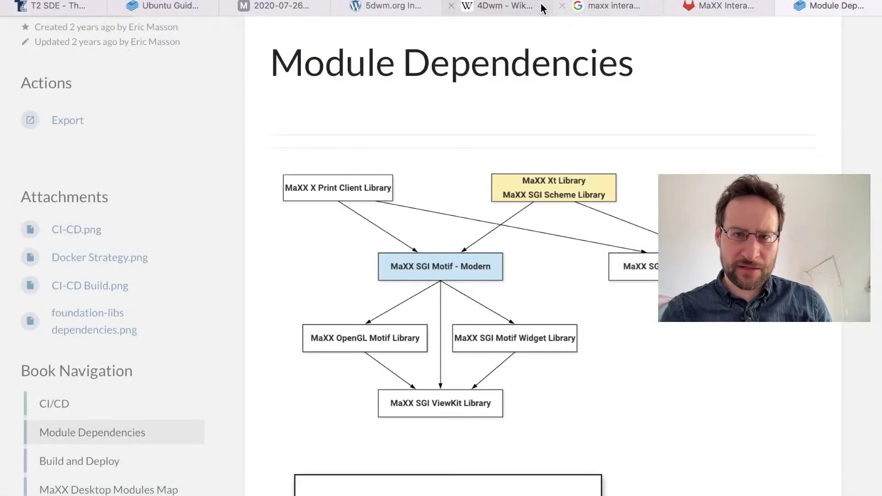
left_click(499, 7)
left_click(403, 10)
left_click(500, 9)
left_click(356, 13)
left_click(281, 9)
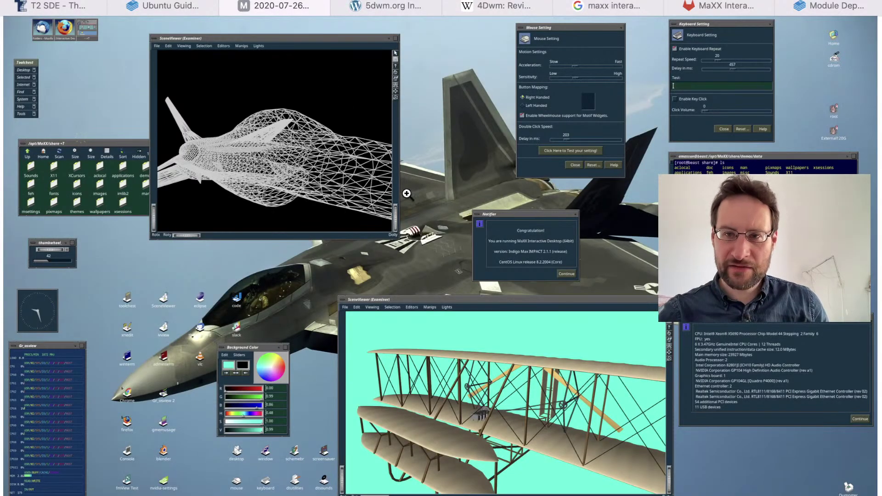
Step: Return to Module Dependencies, view the library diagram at full size, then close the image
left_click(727, 10)
left_click(829, 6)
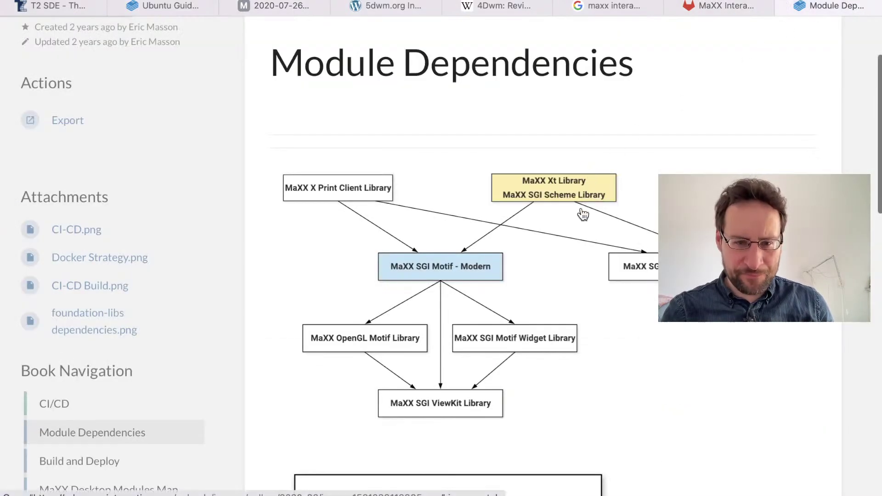
scroll(585, 207, "up", 2)
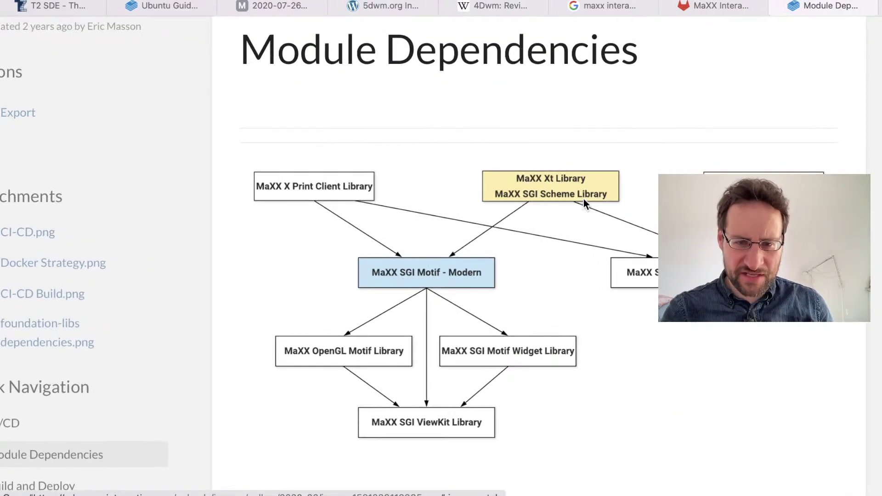
left_click(584, 205)
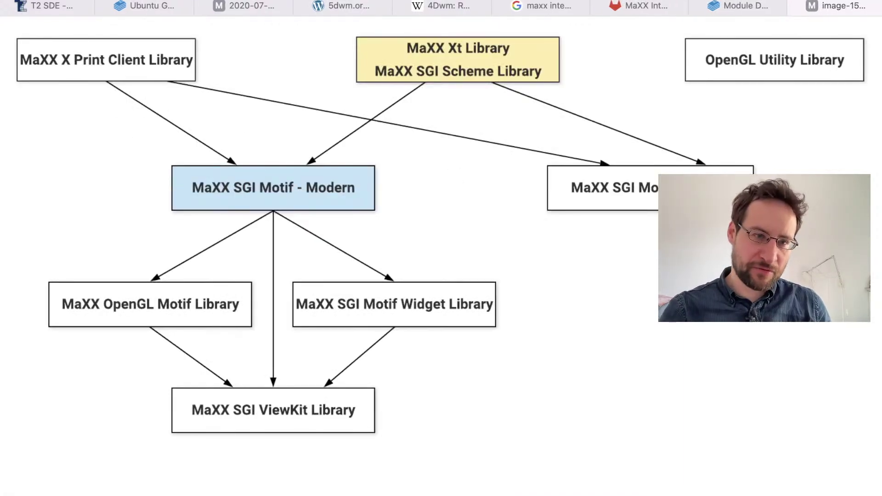
key("super+w")
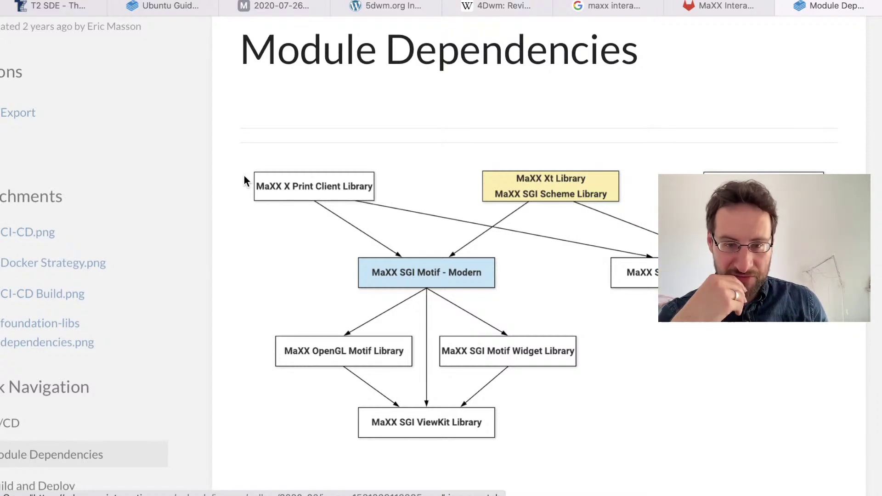
key("super+Tab")
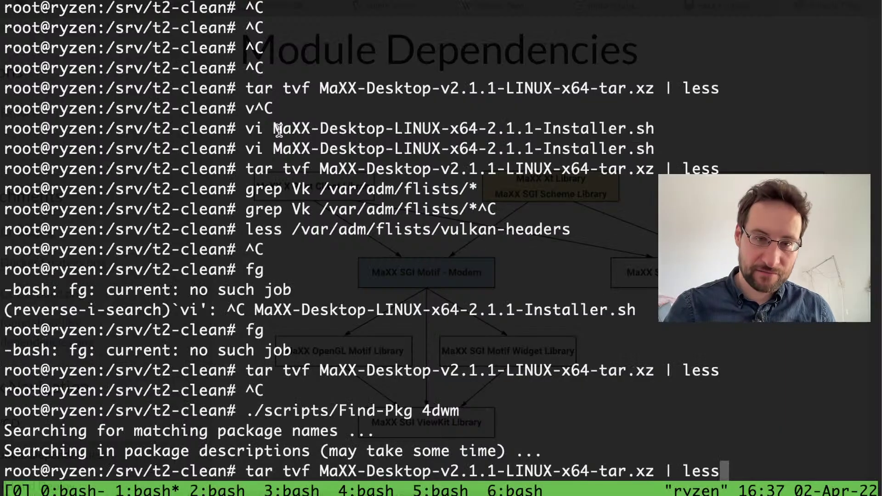
key("super+Tab")
key("super+Tab")
key("Return")
key("G")
scroll(440, 230, "up", 15)
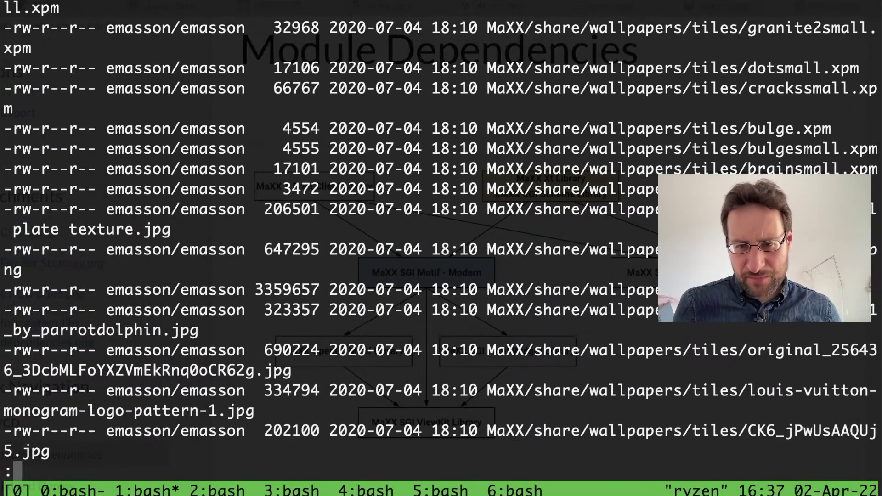
scroll(440, 230, "up", 20)
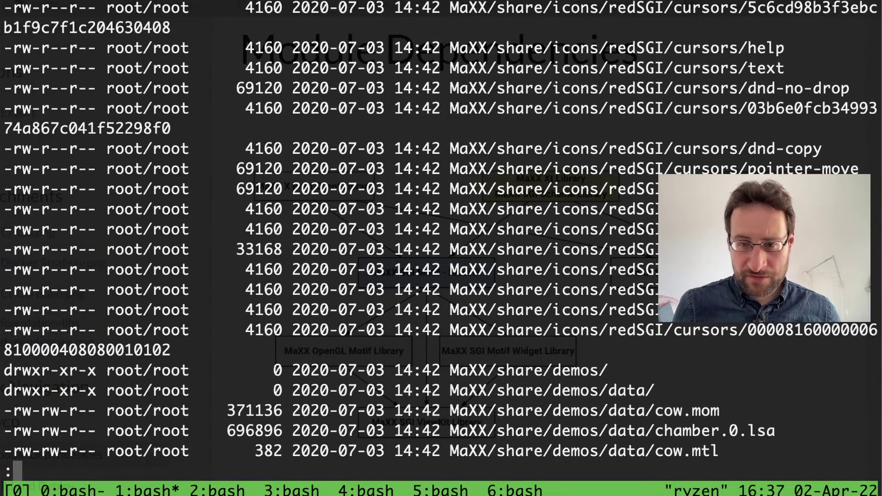
scroll(441, 230, "down", 6)
key("super+Tab")
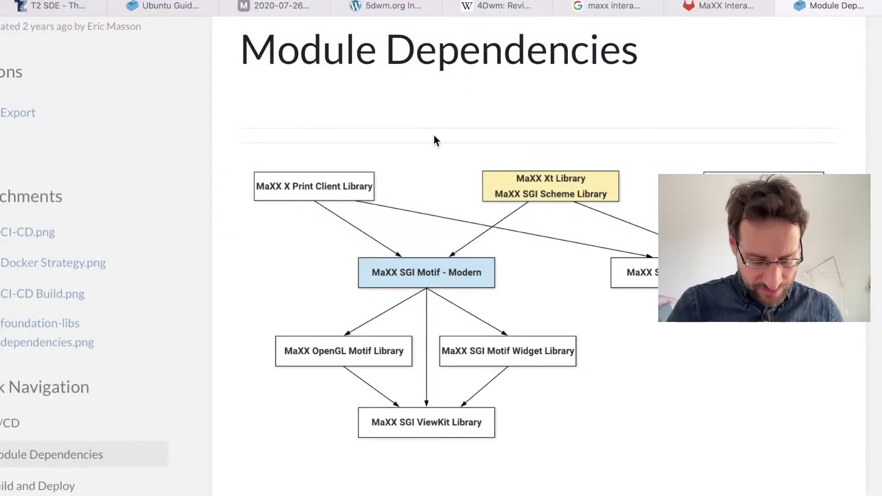
Step: Search 'maxx interactive desktop license' in a new tab and open the MaXX FAQ result
key("super+t")
type("maxx inter")
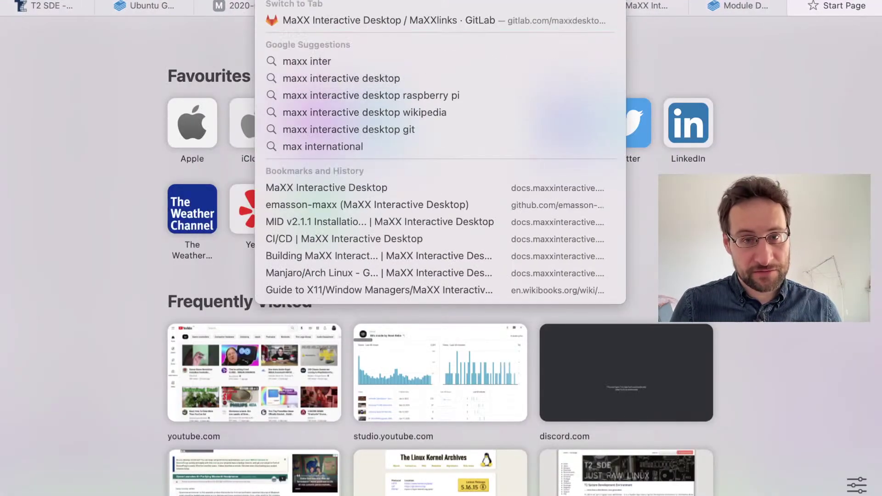
type("a")
key("Down")
key("Down")
key("Up")
key("Down")
type("license")
key("Return")
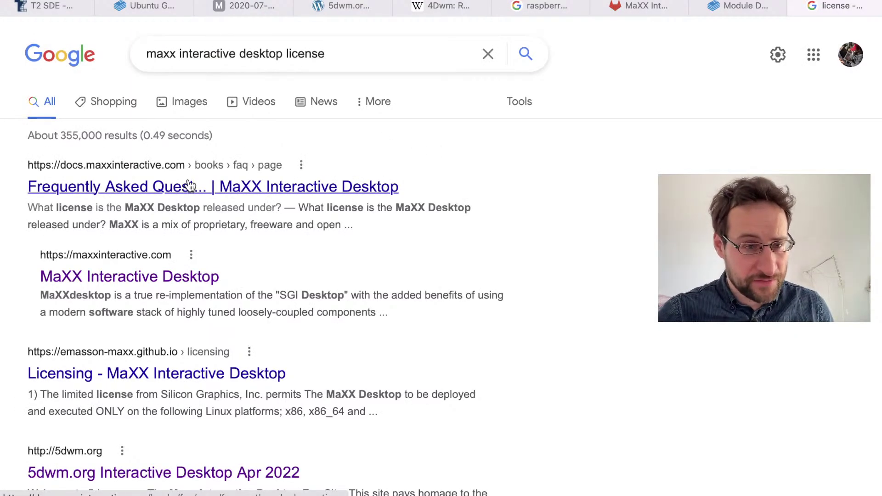
left_click(188, 182)
Step: Read the FAQ's licensing answers and open its License link in a new tab
scroll(290, 265, "down", 3)
scroll(352, 266, "down", 4)
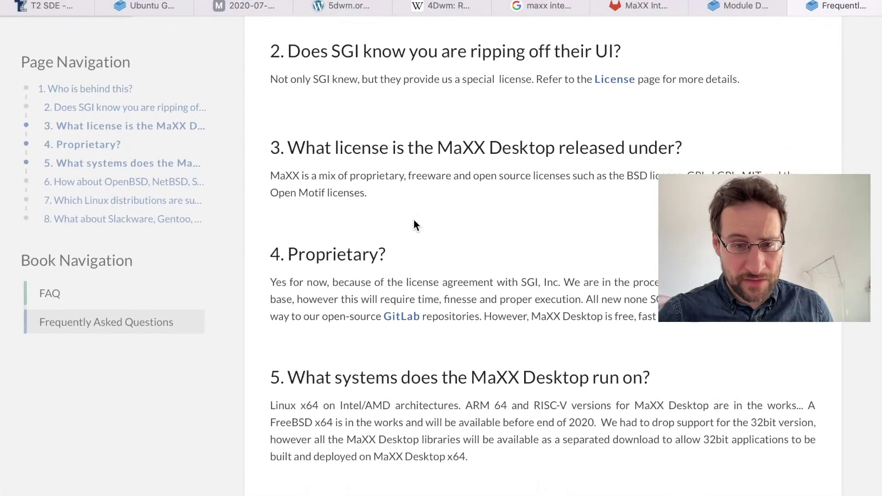
scroll(414, 219, "up", 3)
scroll(414, 219, "right", 5)
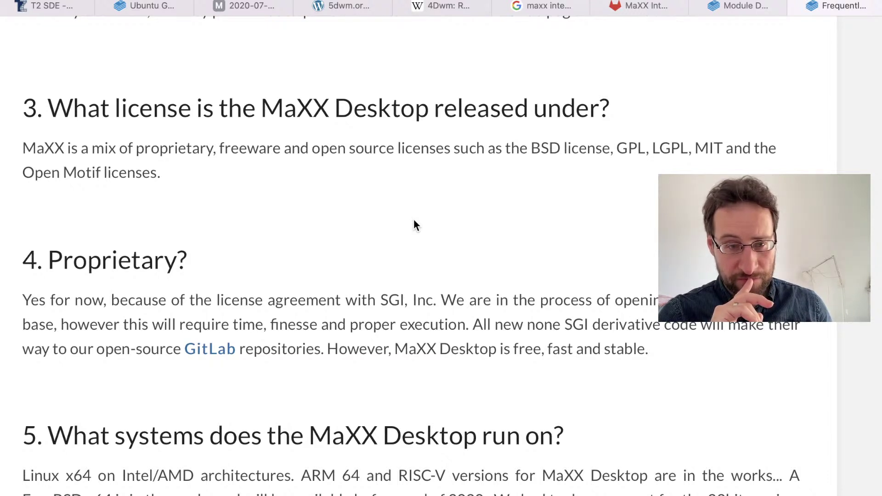
scroll(416, 226, "up", 5)
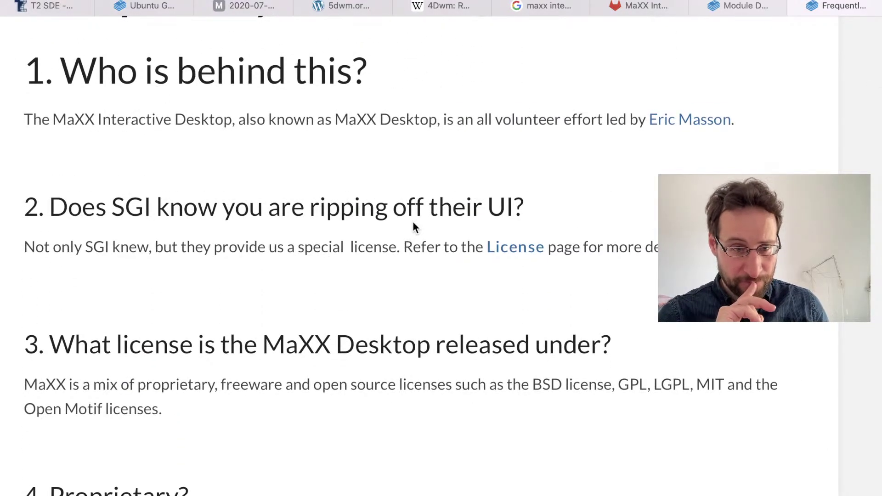
scroll(412, 222, "down", 1)
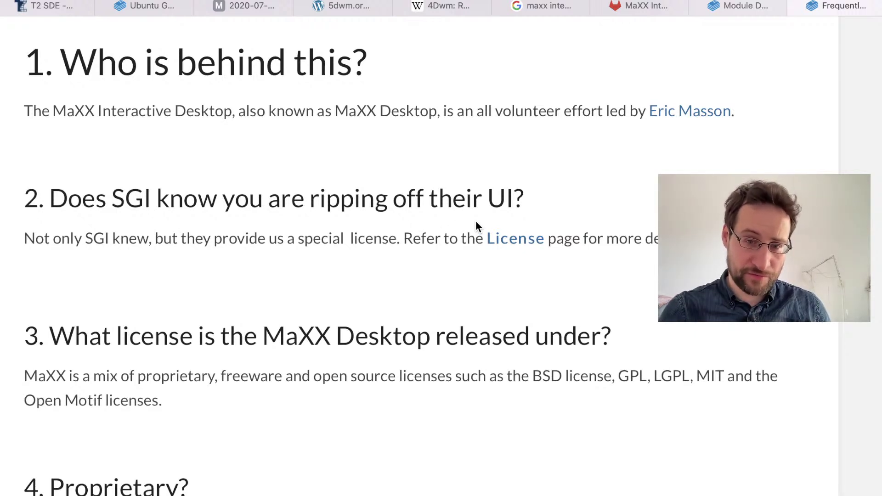
right_click(524, 244)
left_click(524, 244)
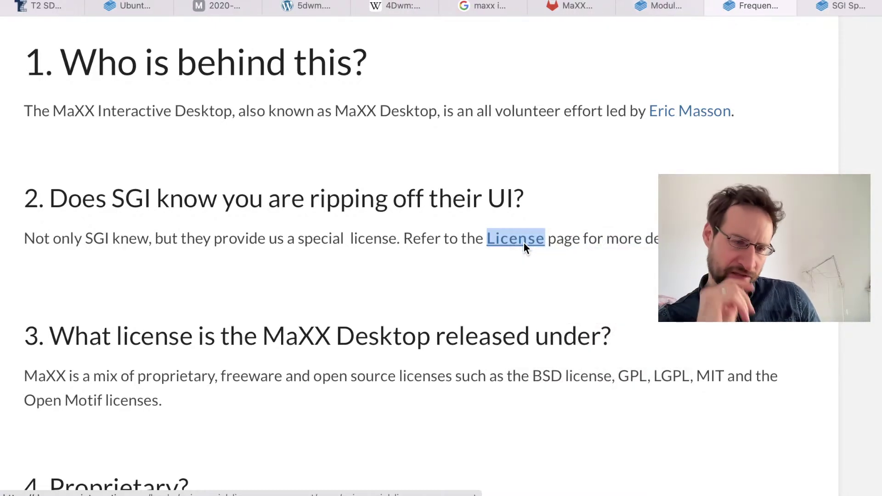
scroll(524, 244, "down", 5)
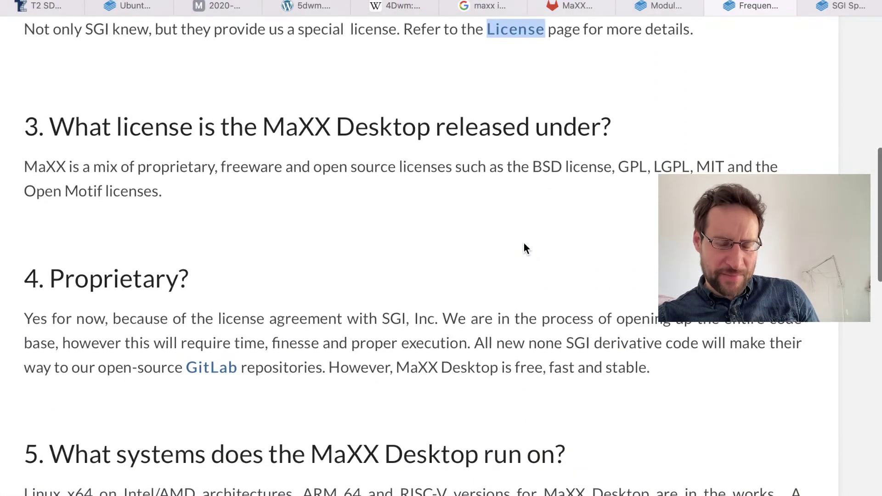
scroll(524, 246, "up", 2)
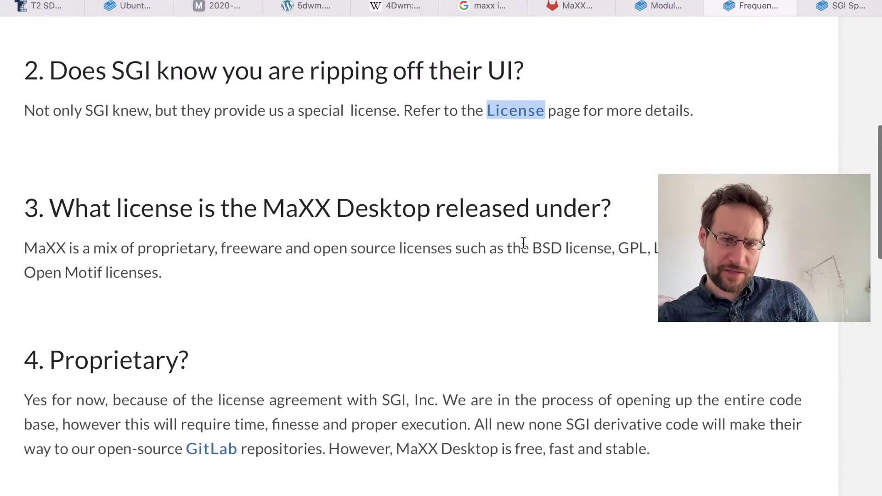
scroll(524, 242, "up", 1)
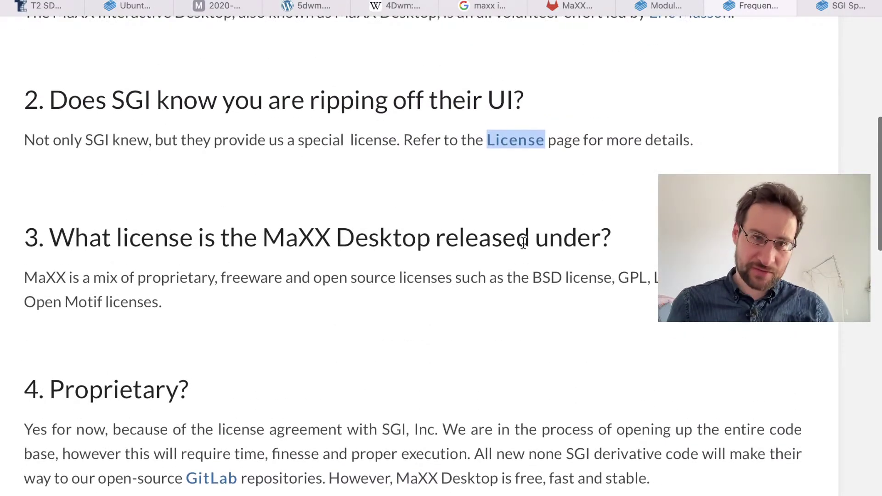
Step: Search Google in a new tab for 'sgi purchase rackable' and skim the results
key("super+t")
type("sgi purc")
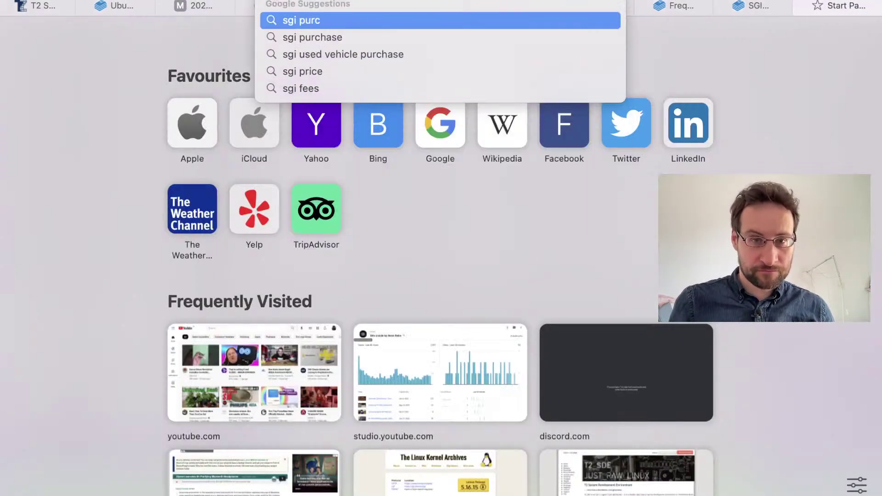
type("hase rackable")
key("Return")
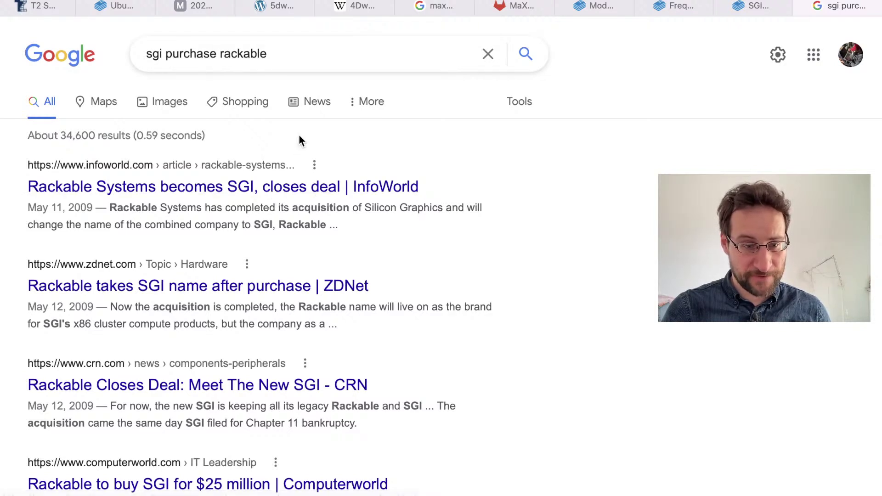
scroll(214, 217, "down", 1)
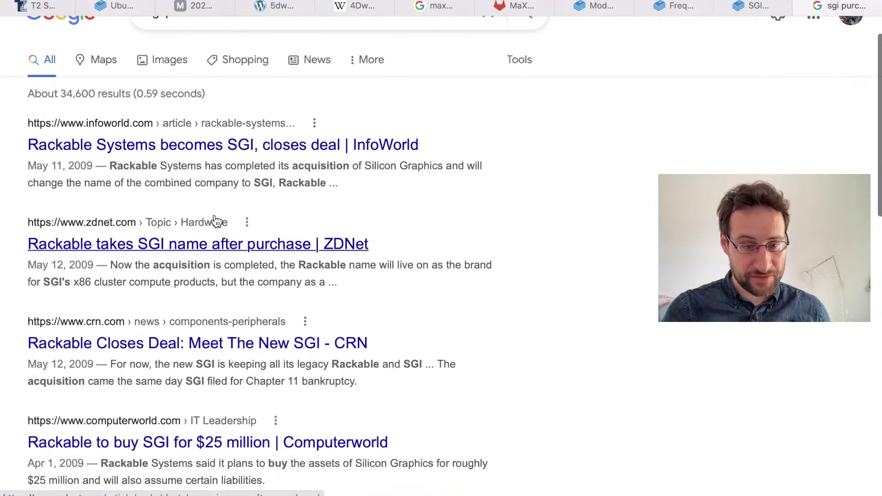
scroll(216, 221, "down", 1)
scroll(216, 219, "down", 1)
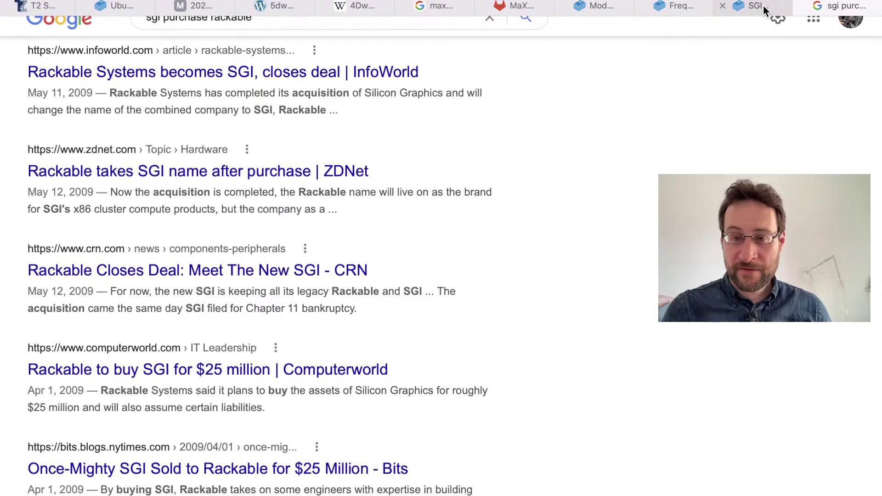
scroll(461, 168, "up", 1)
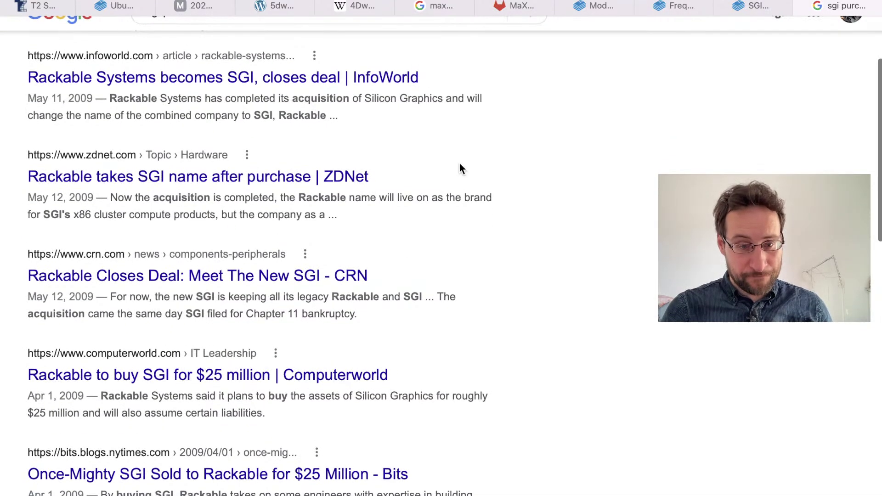
Step: Close the Rackable search tab to return to the SGI Special License Agreement page
key("ctrl+w")
scroll(460, 164, "down", 1)
scroll(459, 163, "down", 3)
scroll(459, 163, "up", 1)
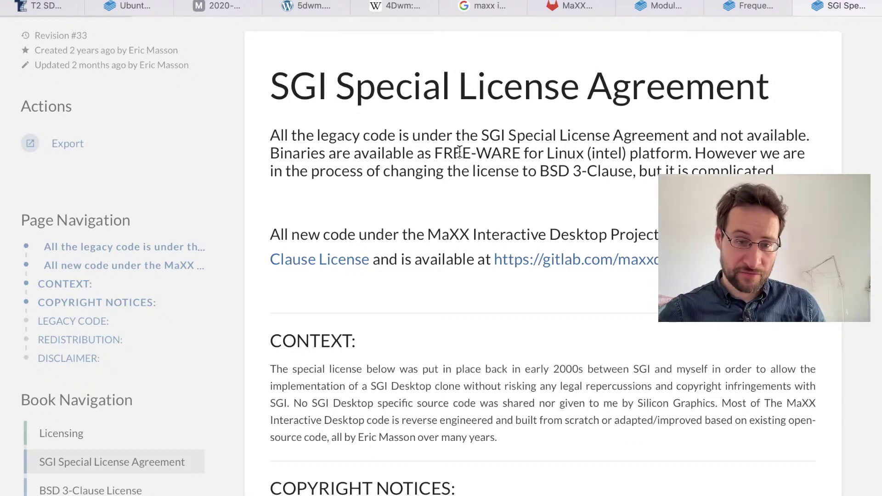
scroll(460, 163, "down", 8)
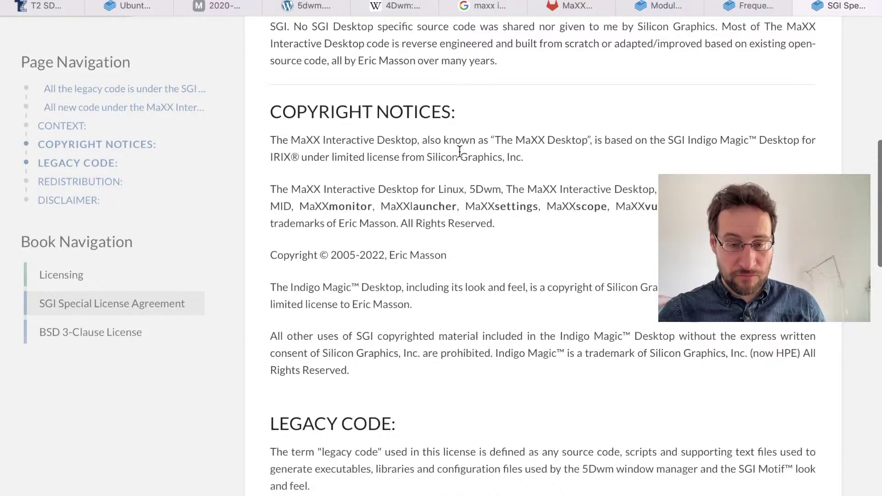
scroll(459, 152, "down", 7)
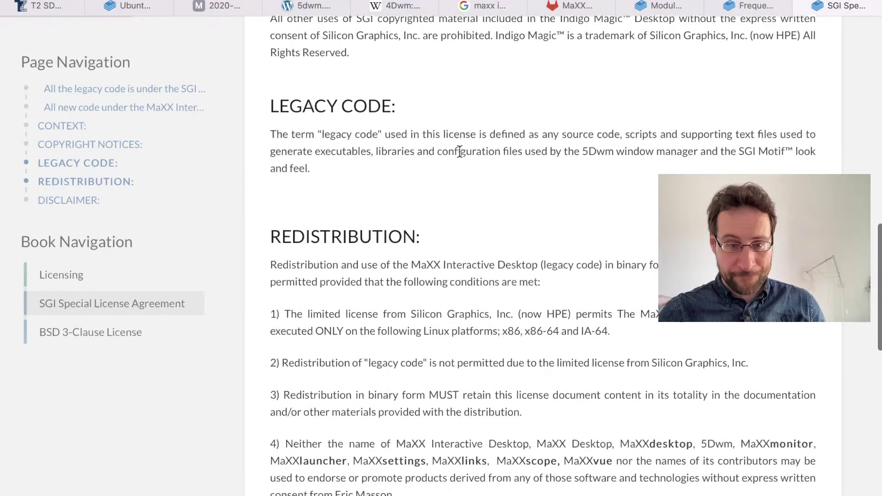
scroll(459, 152, "down", 14)
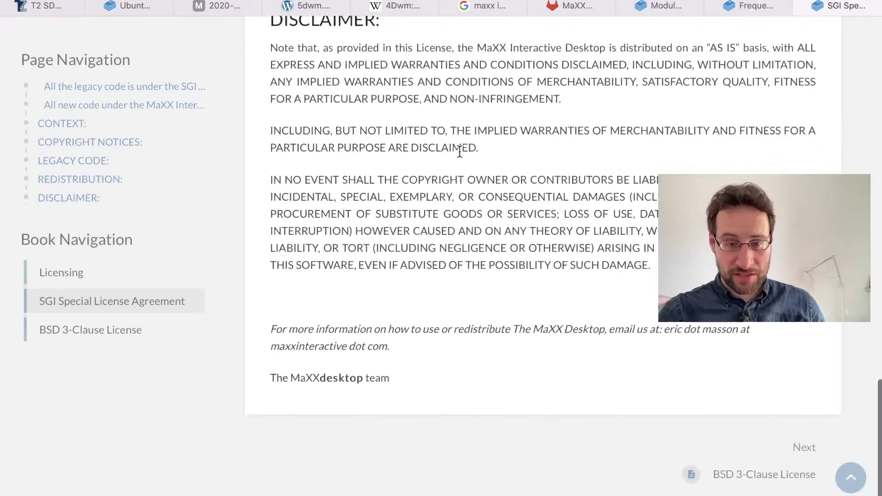
scroll(459, 152, "up", 20)
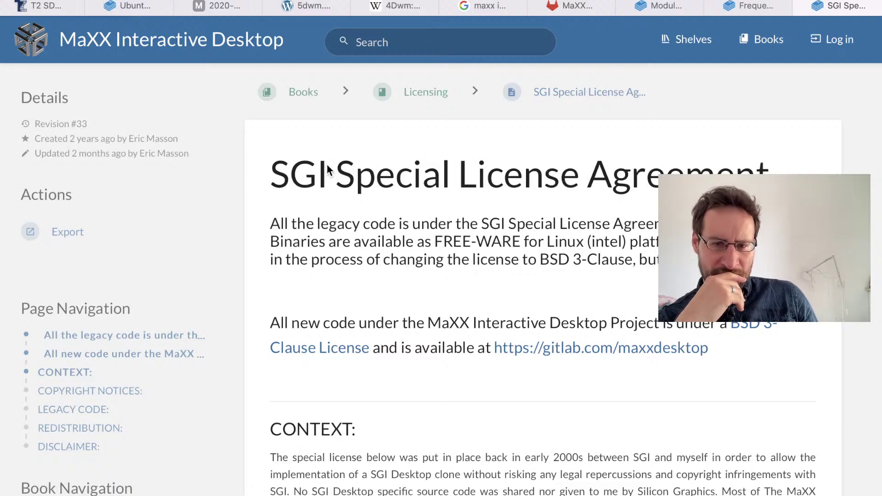
scroll(327, 164, "down", 8)
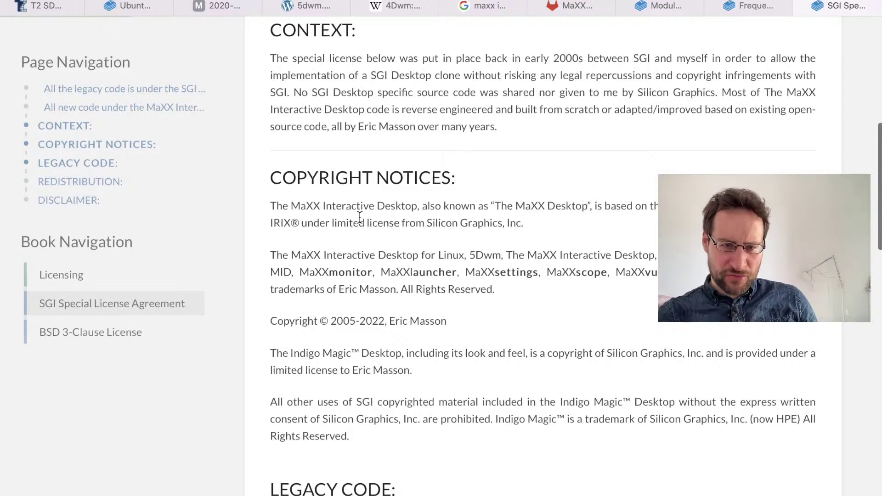
scroll(360, 217, "up", 3)
scroll(295, 252, "down", 3)
scroll(296, 252, "up", 3)
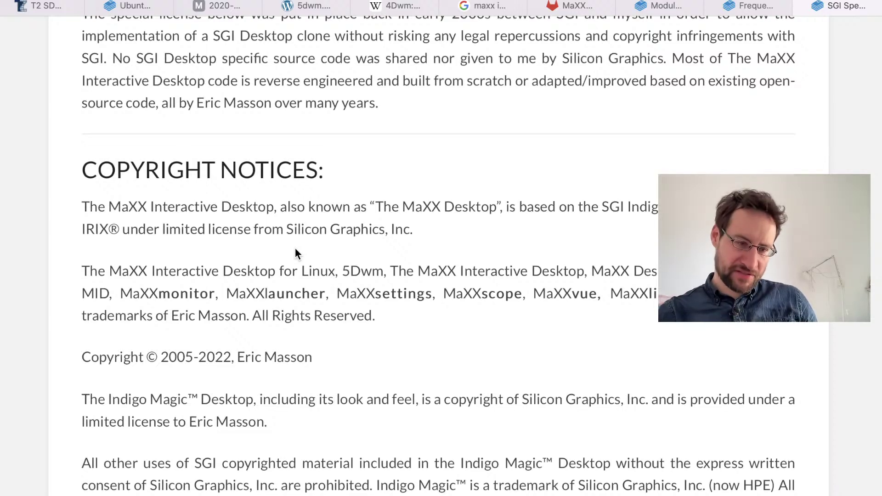
scroll(295, 251, "down", 7)
scroll(295, 252, "down", 4)
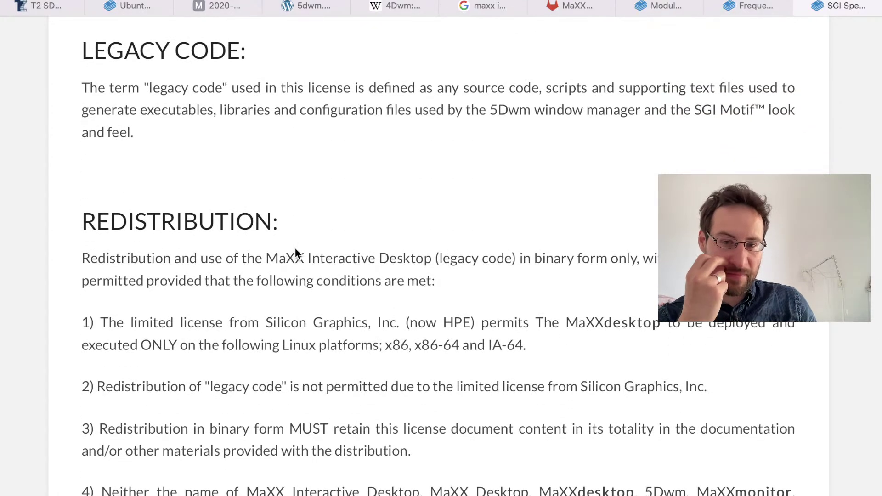
scroll(295, 252, "down", 4)
scroll(295, 249, "down", 6)
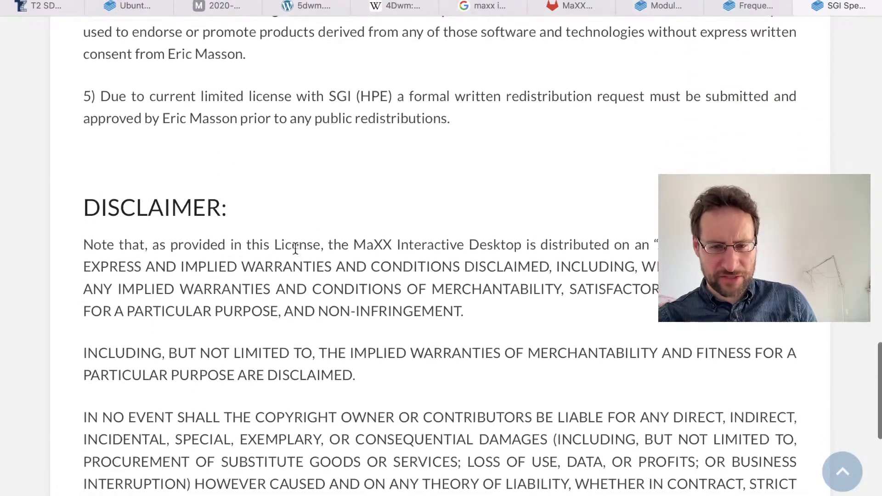
scroll(295, 249, "down", 7)
scroll(296, 248, "up", 20)
scroll(299, 255, "up", 15)
scroll(299, 256, "down", 6)
scroll(299, 256, "down", 10)
scroll(298, 256, "up", 3)
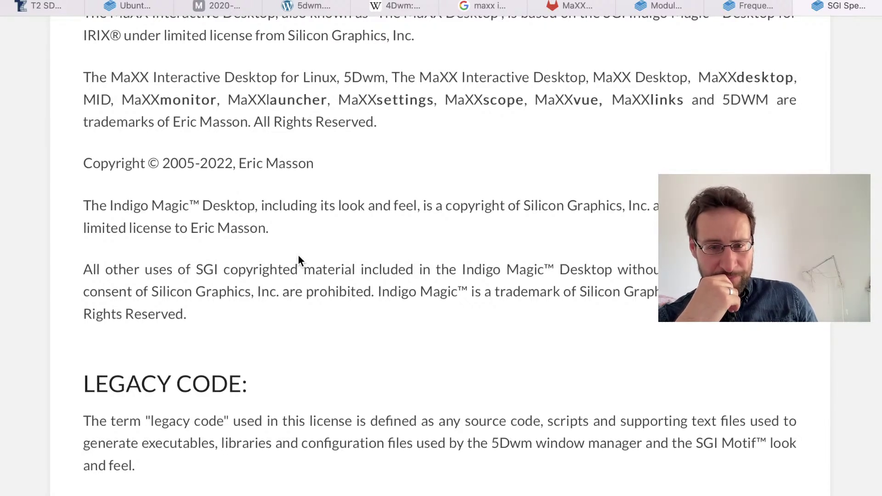
Step: Page through the MaXX archive file listing in less, then quit it
key("super+Tab")
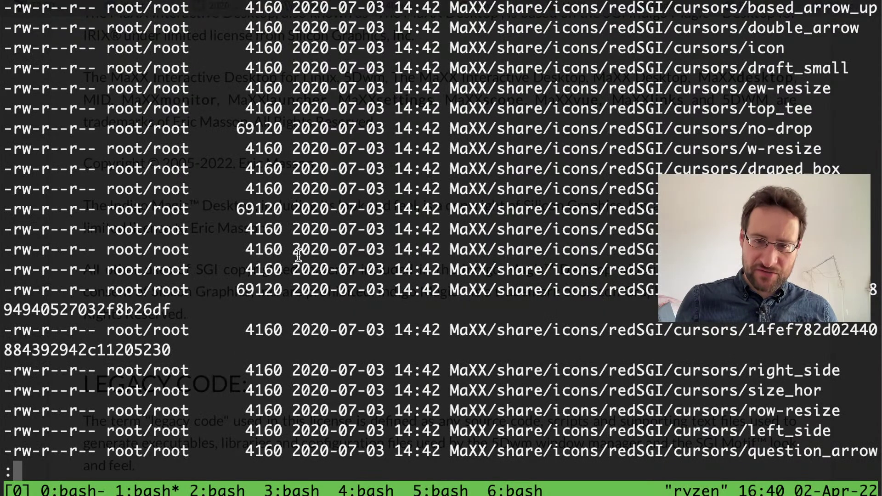
key("Down")
key("space")
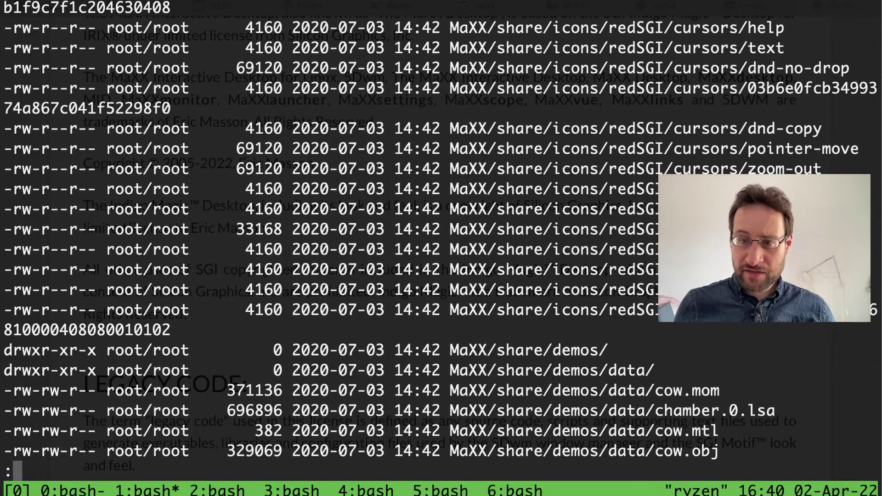
key("space")
key("space")
key("space")
key("q")
Step: Delete the MaXX-Desktop-* installer script and tar.xz archive with rm, confirming both, then hide the terminal
key("ctrl+c")
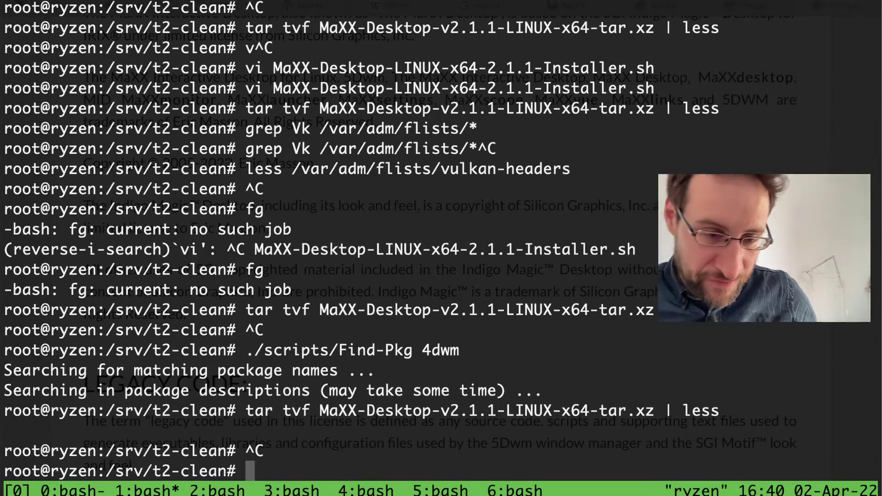
key("ctrl+c")
type("rm MaXX-Desktop-*")
key("Return")
type("y")
key("Return")
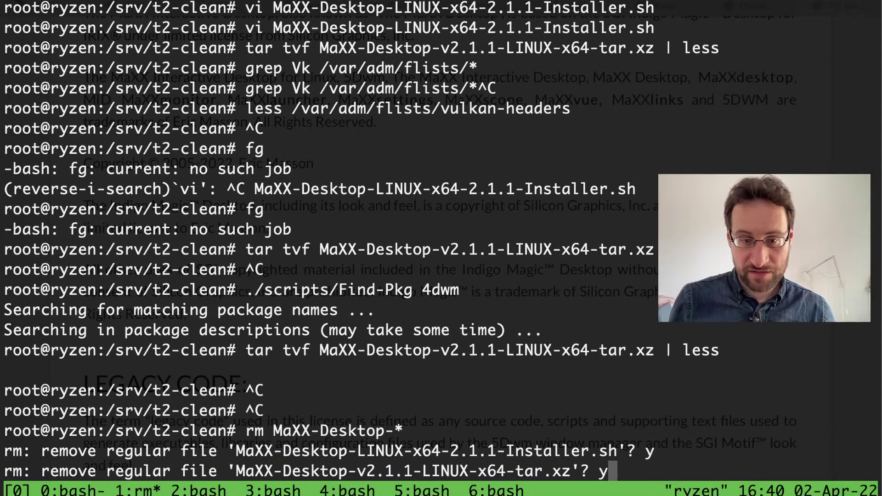
type("y")
key("Return")
key("super+Tab")
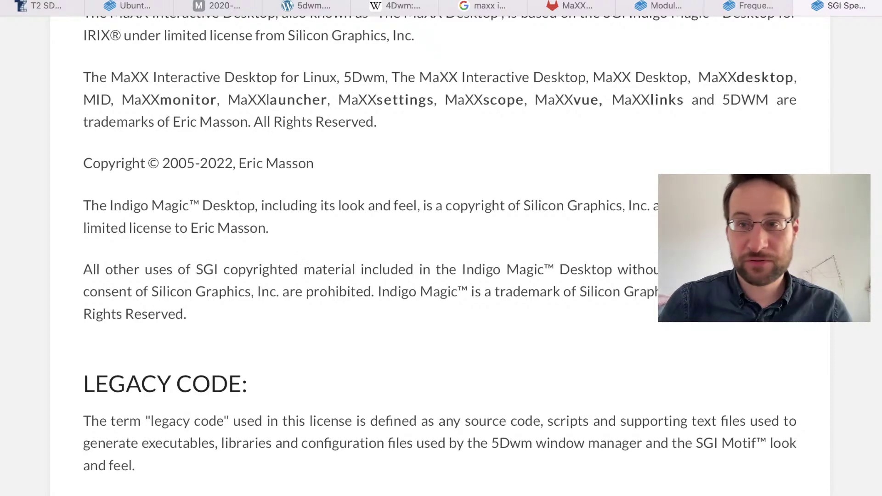
Step: Close the MaXX FAQ and SGI license agreement tabs
left_click(748, 13)
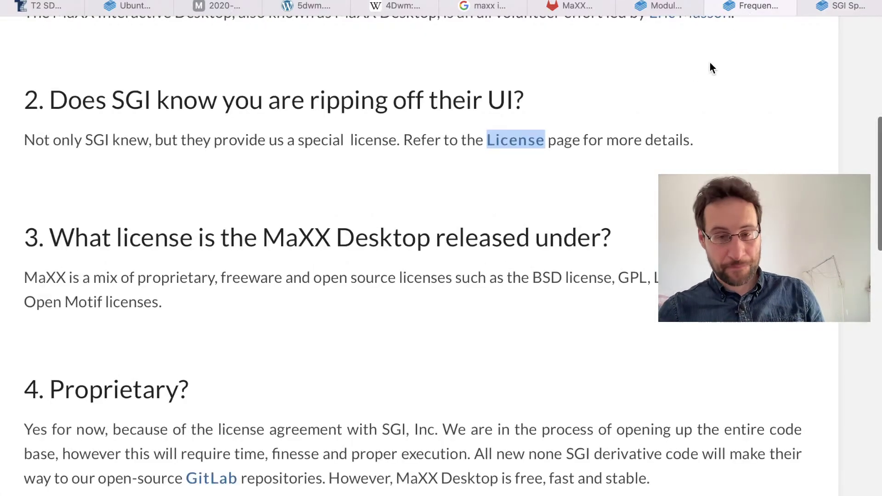
key("ctrl+w")
scroll(572, 115, "up", 10)
key("ctrl+w")
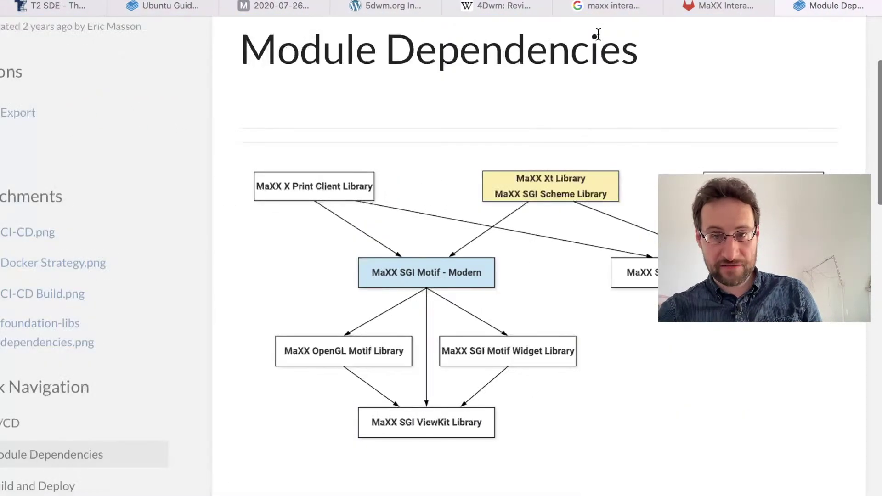
scroll(587, 166, "down", 3)
scroll(588, 165, "up", 6)
scroll(590, 160, "down", 8)
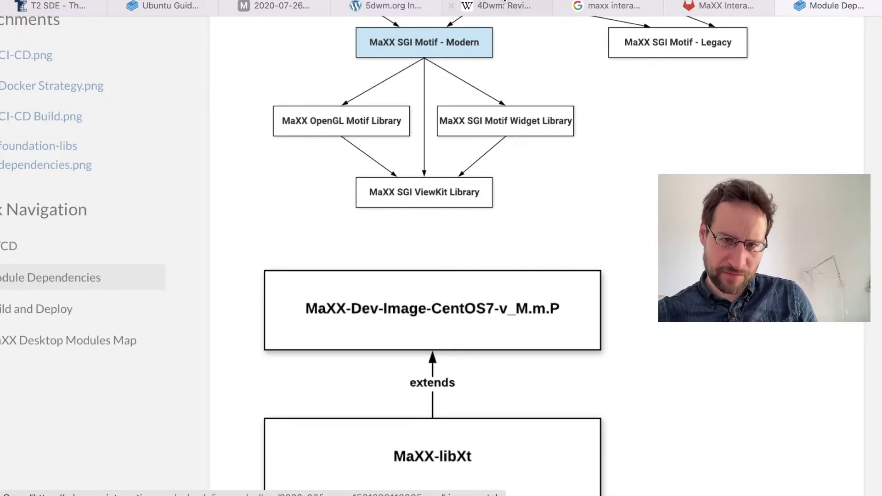
Step: Close the 4Dwm Wikipedia and Module Dependencies tabs, leaving the GitLab repository page
left_click(501, 13)
key("ctrl+w")
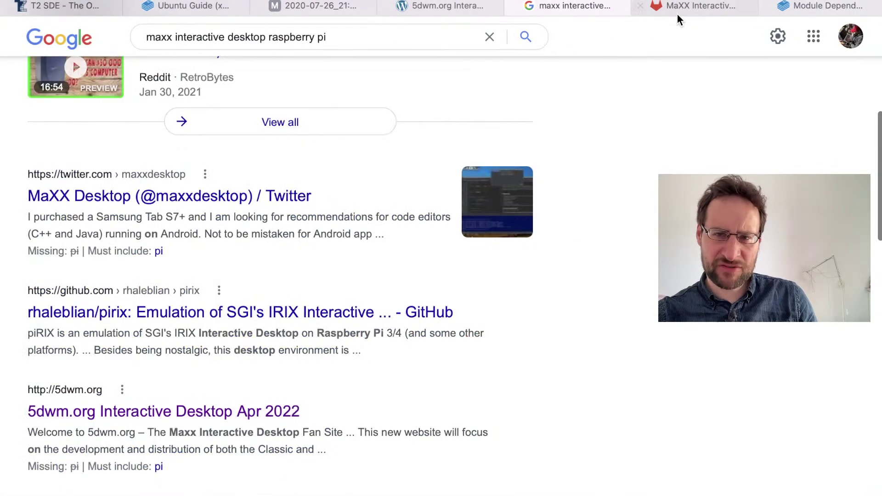
left_click(680, 11)
left_click(826, 4)
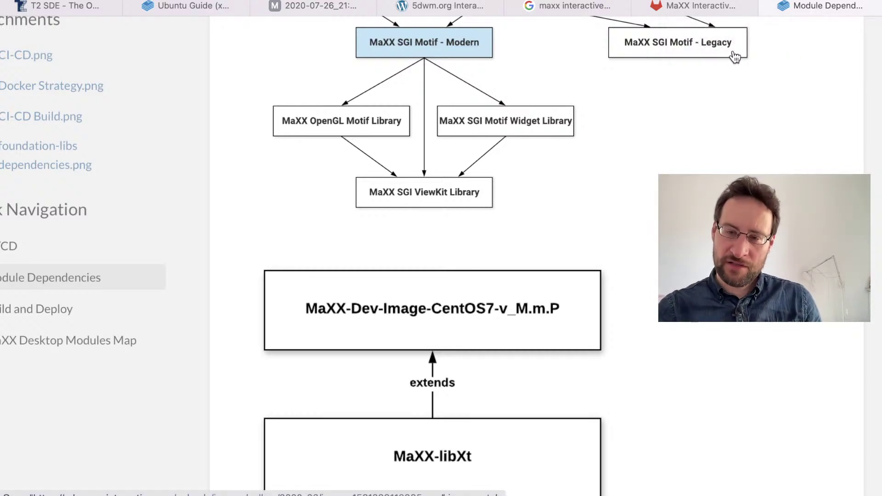
key("super+w")
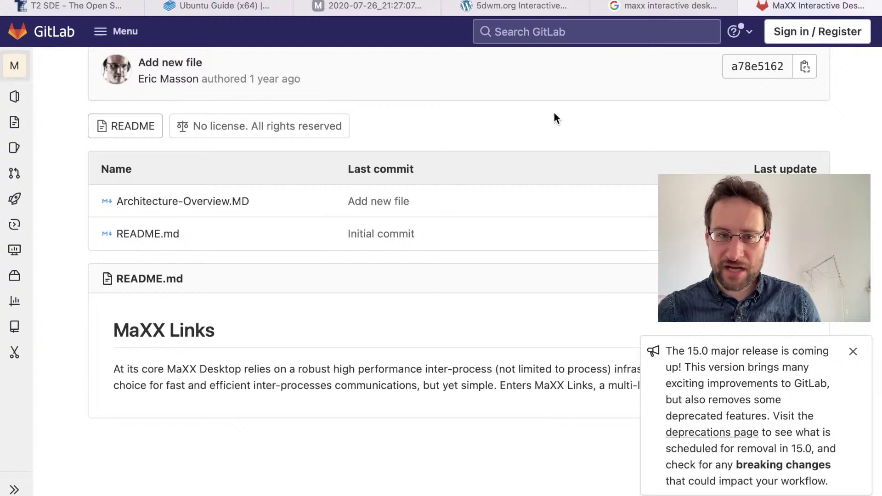
Step: Close the GitLab page and open the MaXX Desktop Twitter profile from Google results
key("super+w")
scroll(537, 129, "up", 1)
left_click(385, 206)
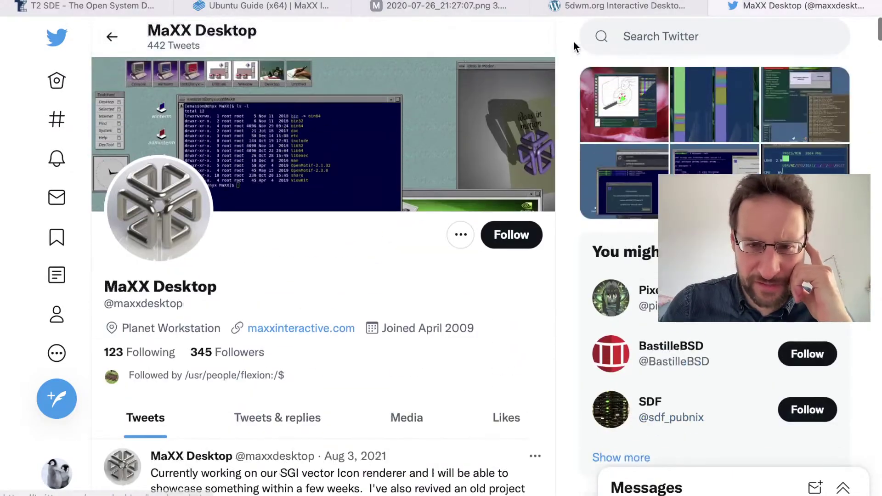
Step: Browse the tweet images (Gmemusage, Gr_osview, XFT) up to the latest-build MaXX desktop screenshot
left_click(597, 90)
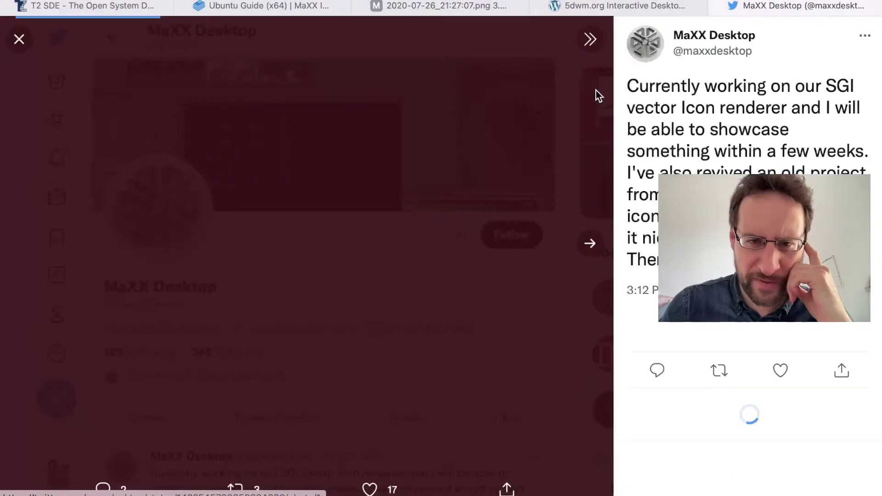
key("Right")
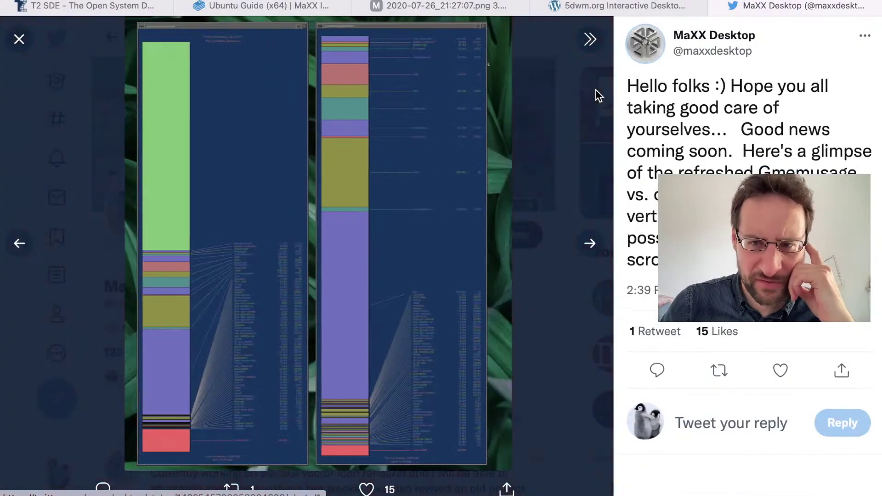
key("Right")
key("Left")
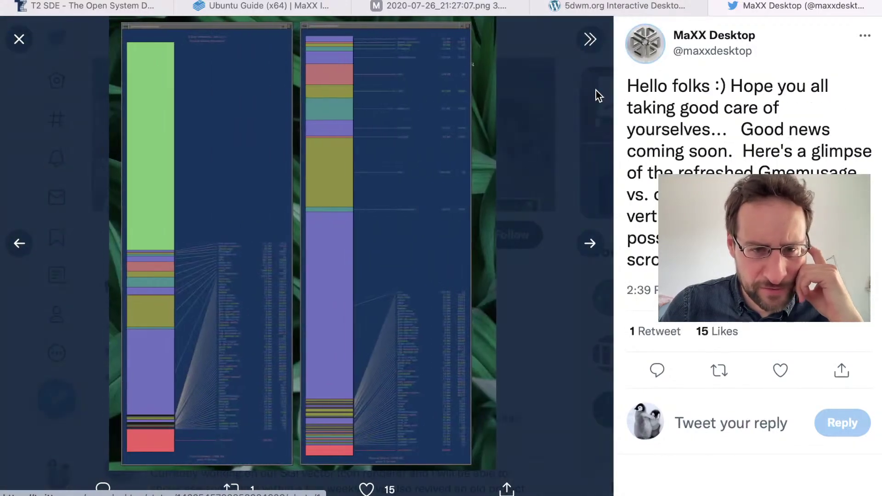
key("Right")
key("Right")
key("Right")
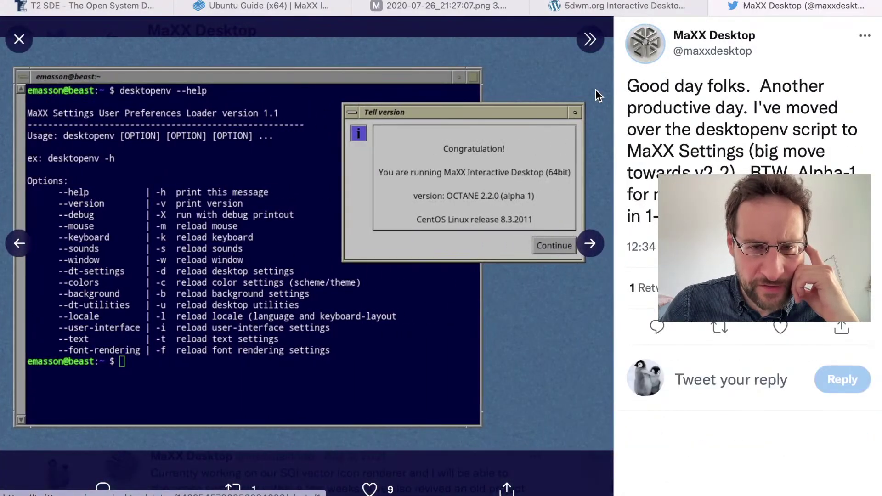
key("Right")
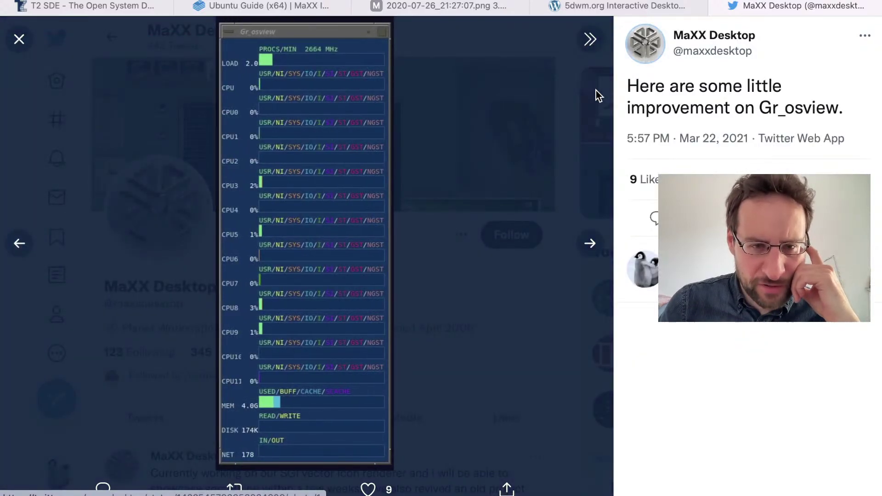
key("Right")
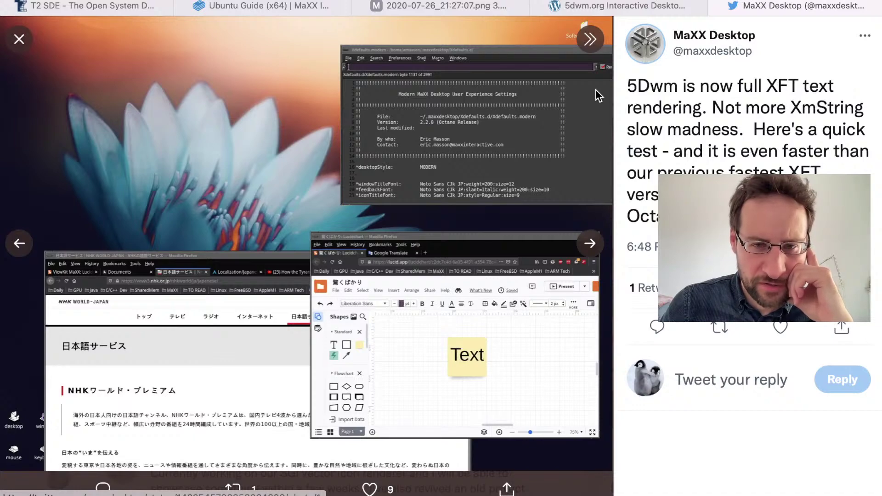
key("Right")
key("Right")
key("Right")
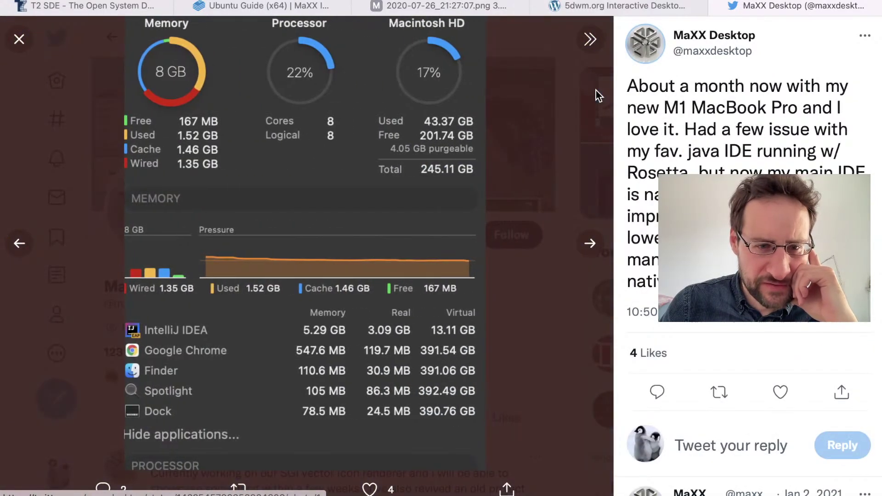
key("Right")
key("Right")
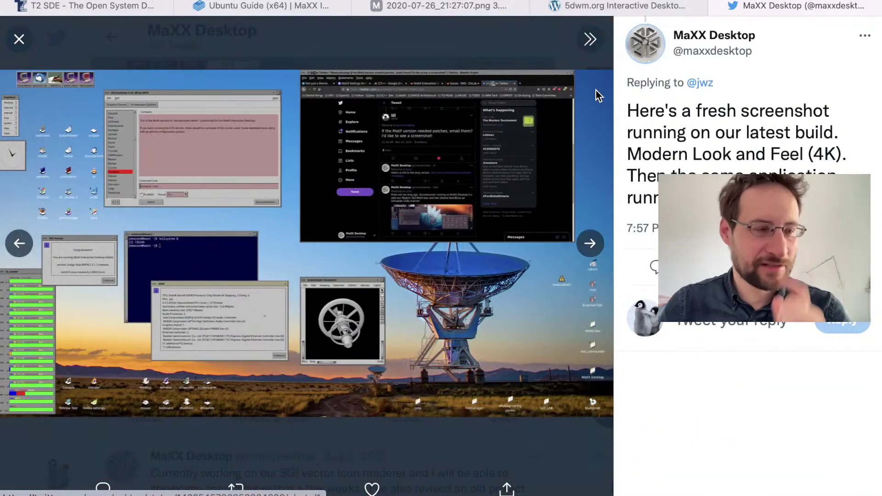